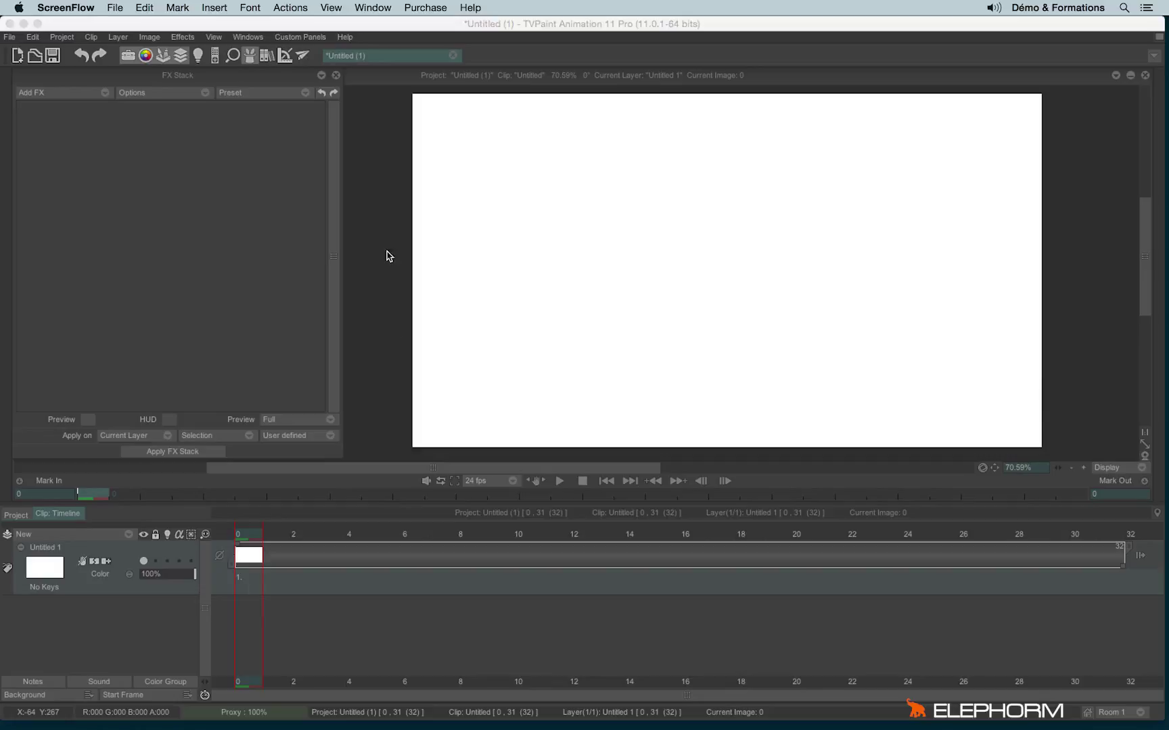
# Bring up the Add FX list in the FX Stack to reach Paint > Auto Paint
pyautogui.click(64, 94)
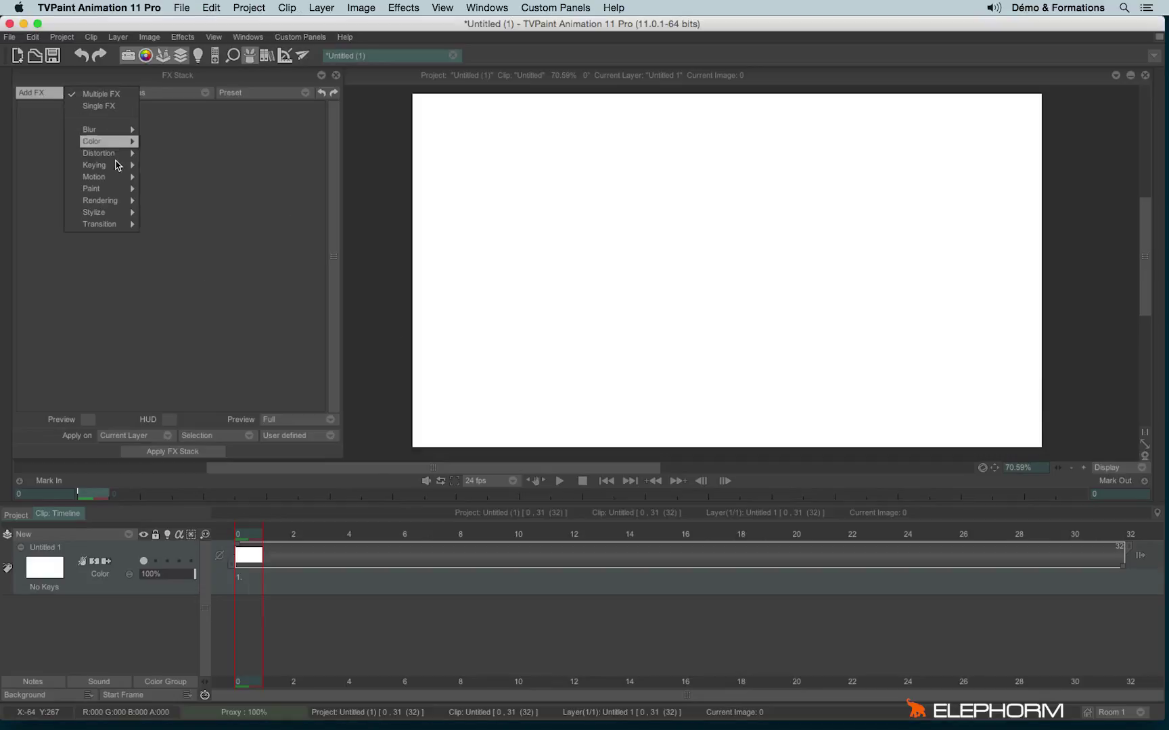
# Add Auto Paint, start recording a stroke, and handwrite 'TVP' in red
pyautogui.moveTo(107, 190)
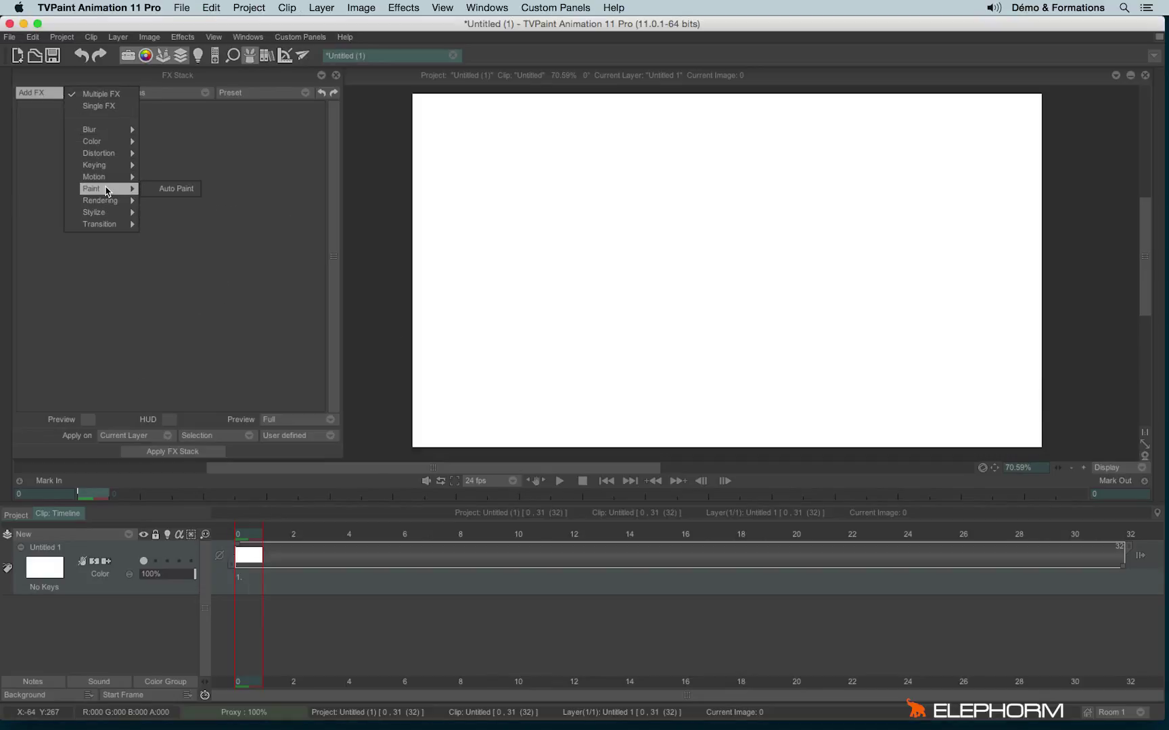
pyautogui.click(170, 191)
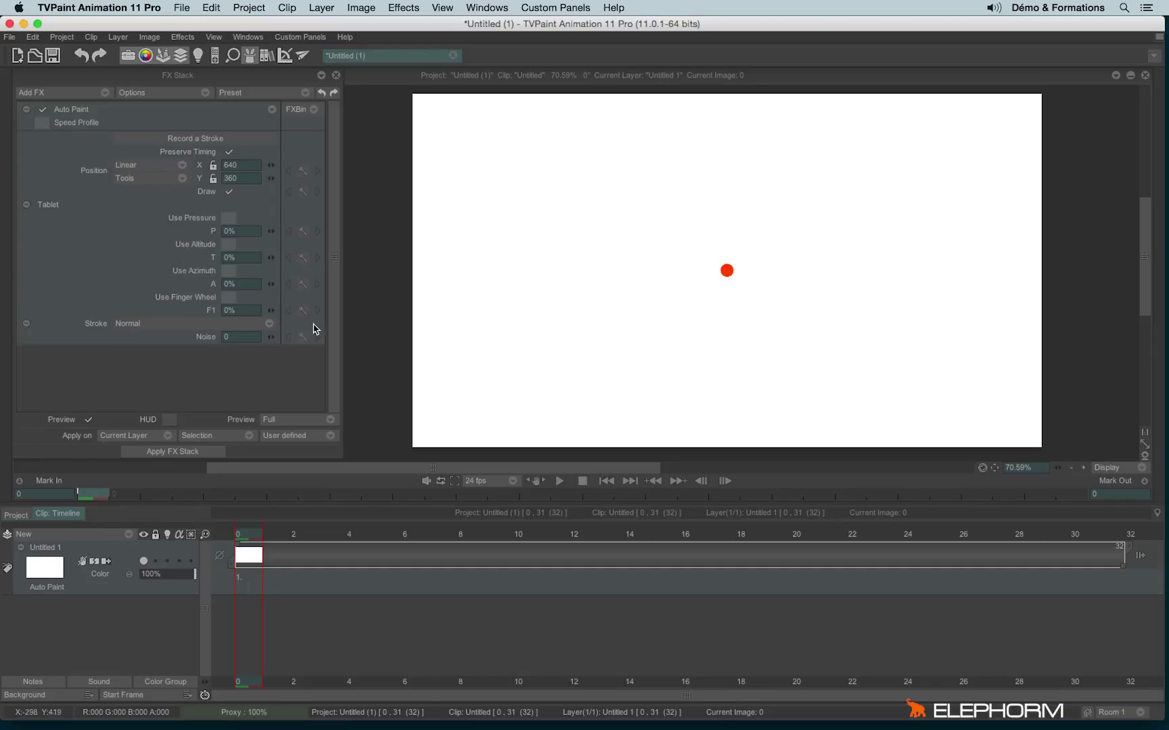
pyautogui.click(183, 139)
pyautogui.moveTo(436, 218); pyautogui.dragTo(580, 149)
pyautogui.moveTo(501, 193); pyautogui.dragTo(510, 239)
pyautogui.moveTo(515, 309); pyautogui.dragTo(524, 362)
pyautogui.moveTo(547, 226)
pyautogui.mouseDown()
pyautogui.moveTo(581, 347)
pyautogui.moveTo(649, 348)
pyautogui.mouseUp()
pyautogui.moveTo(630, 211); pyautogui.dragTo(655, 242)
# Handwrite the remaining 'aint!' and stop the Auto Paint recording at 150 frames
pyautogui.moveTo(726, 283); pyautogui.dragTo(772, 336)
pyautogui.moveTo(776, 287); pyautogui.dragTo(800, 330)
pyautogui.moveTo(776, 247)
pyautogui.mouseDown()
pyautogui.moveTo(840, 269)
pyautogui.moveTo(882, 337)
pyautogui.mouseUp()
pyautogui.moveTo(892, 215)
pyautogui.mouseDown()
pyautogui.moveTo(879, 265)
pyautogui.moveTo(904, 338)
pyautogui.mouseUp()
pyautogui.moveTo(872, 292); pyautogui.dragTo(925, 265)
pyautogui.moveTo(999, 158); pyautogui.dragTo(977, 317)
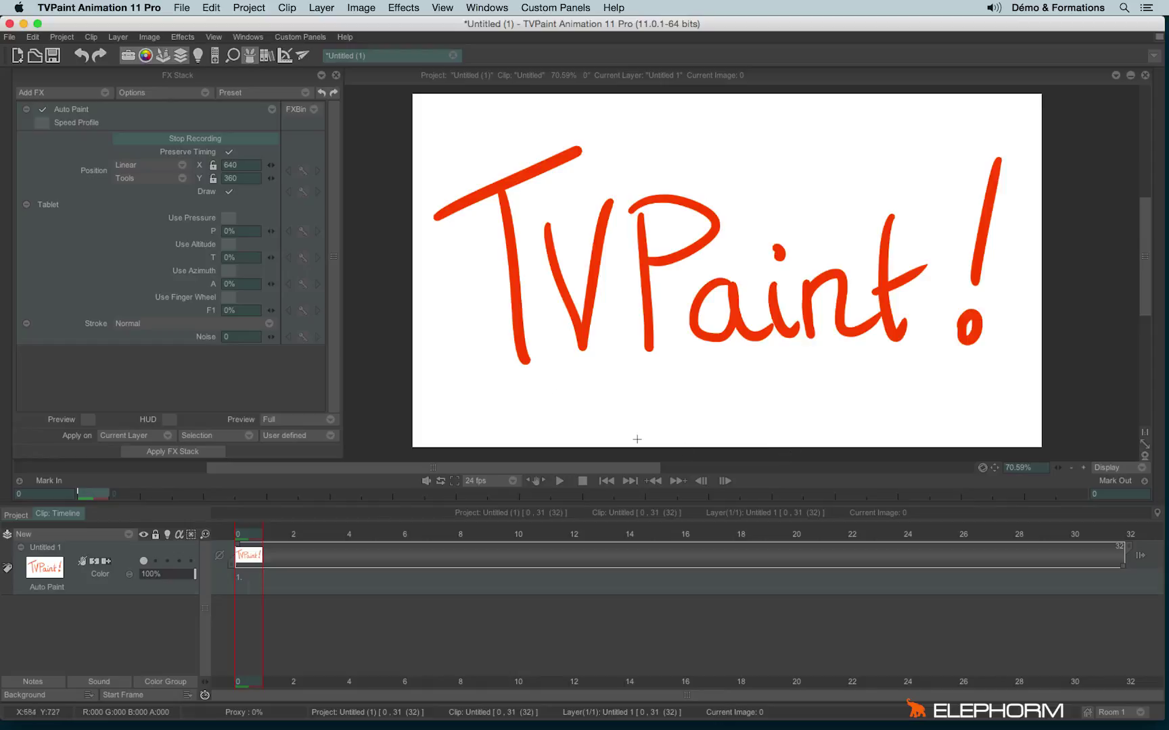
pyautogui.click(196, 139)
pyautogui.moveTo(207, 535); pyautogui.dragTo(1166, 587)
# Extend the layer from 150 to 182 frames with Increase Layer Length
pyautogui.click(1167, 608)
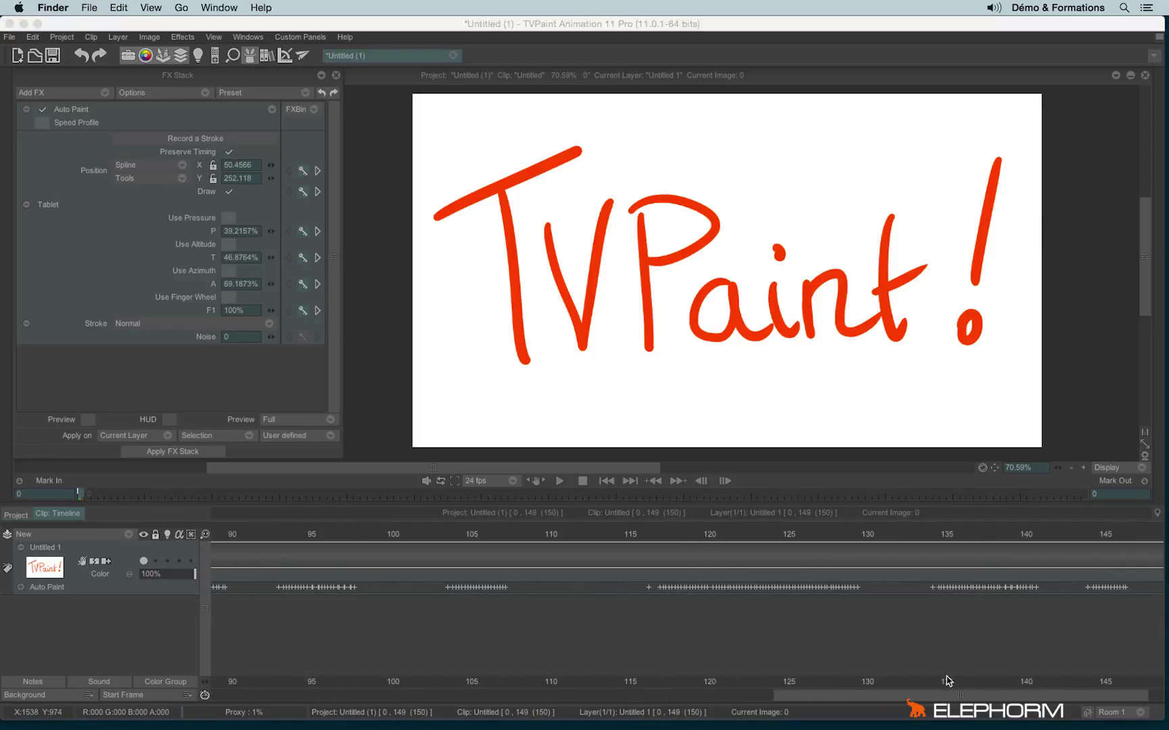
pyautogui.click(207, 535)
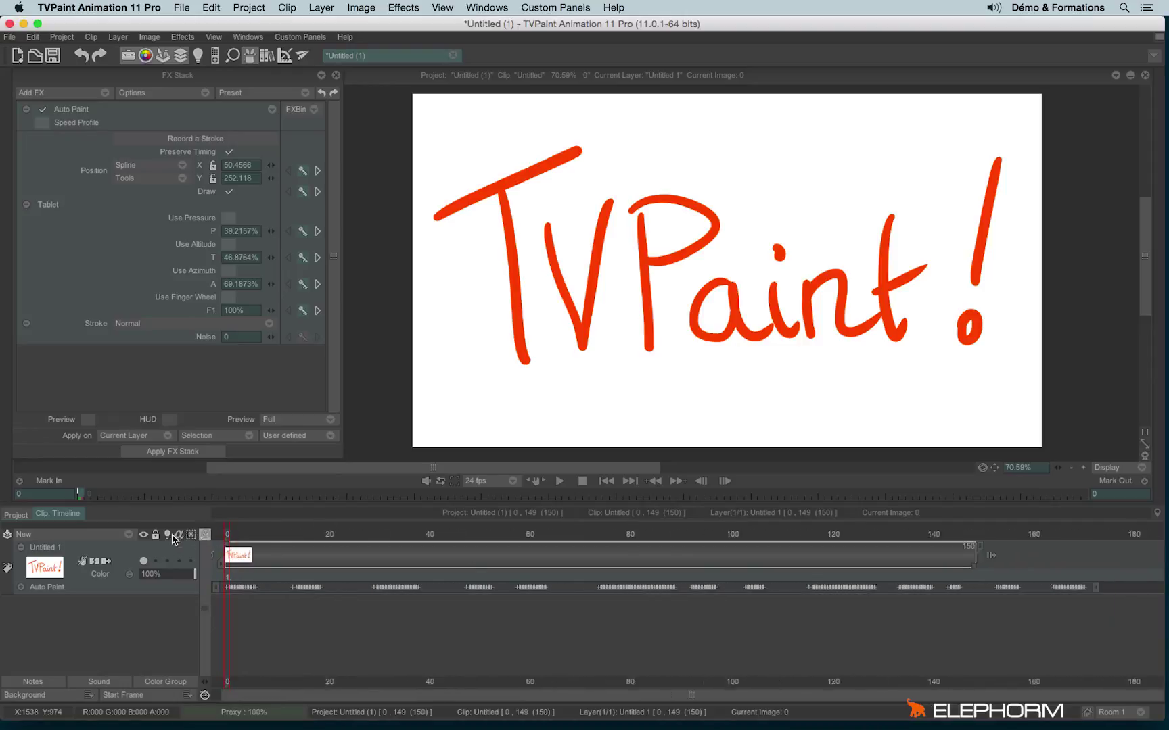
pyautogui.moveTo(784, 548); pyautogui.dragTo(894, 549)
pyautogui.click(545, 427)
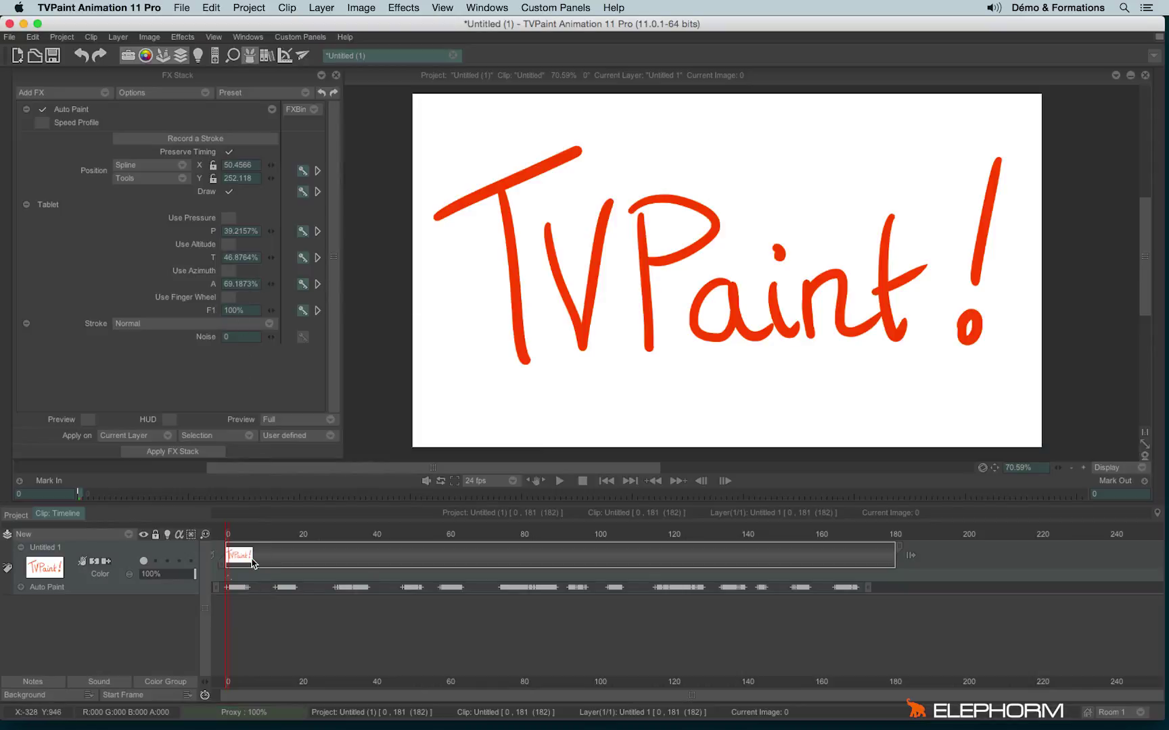
# Clear the painted image, enable Auto Paint Preview, and scrub to watch the handwriting redraw
pyautogui.press('BackSpace')
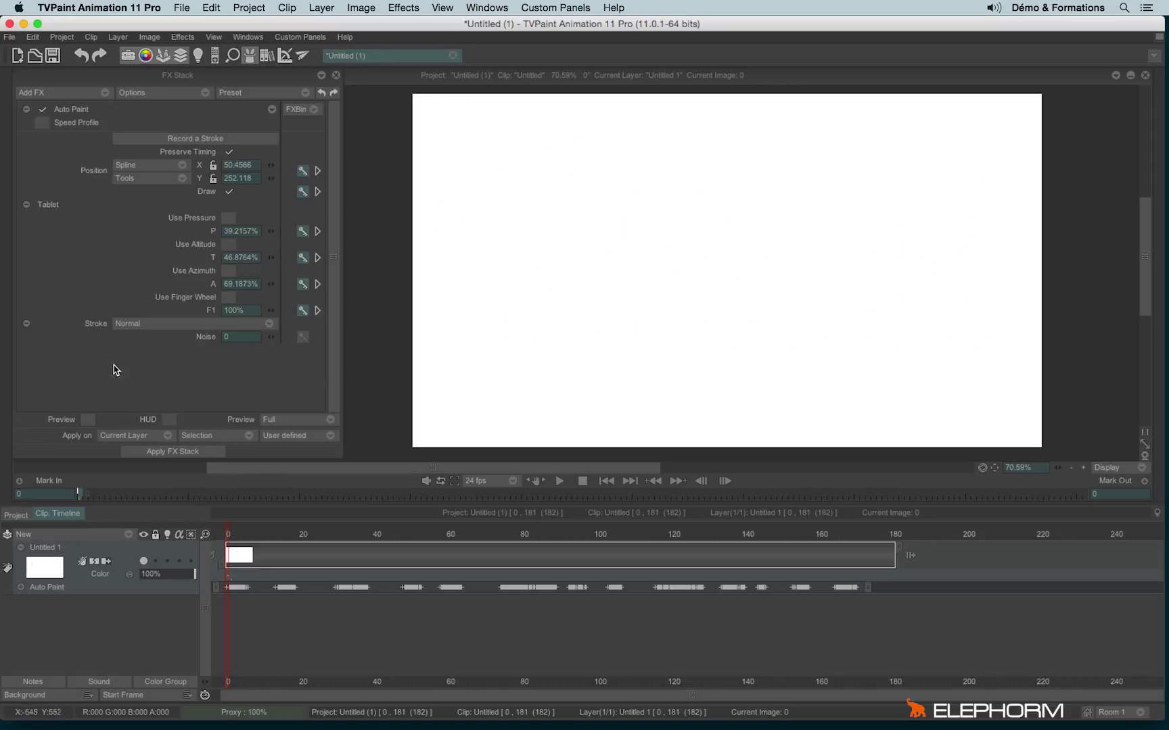
pyautogui.click(89, 420)
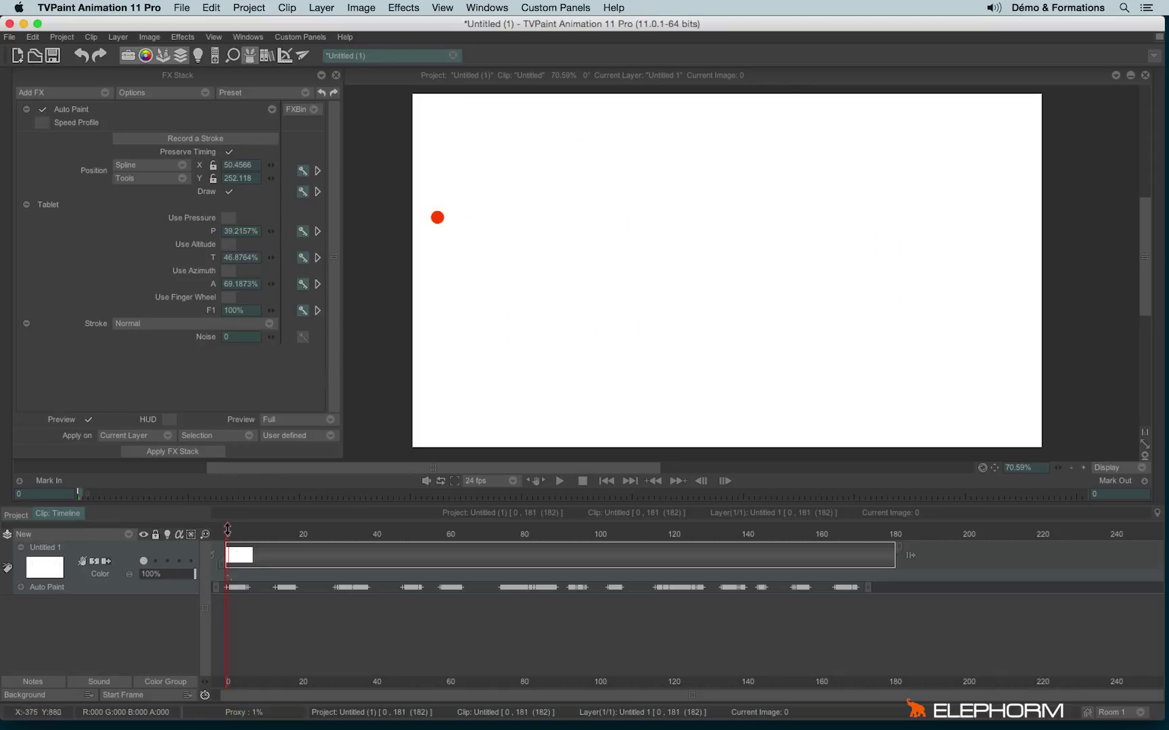
pyautogui.moveTo(229, 531)
pyautogui.mouseDown()
pyautogui.moveTo(424, 543)
pyautogui.moveTo(214, 545)
pyautogui.moveTo(356, 533)
pyautogui.moveTo(223, 531)
pyautogui.mouseUp()
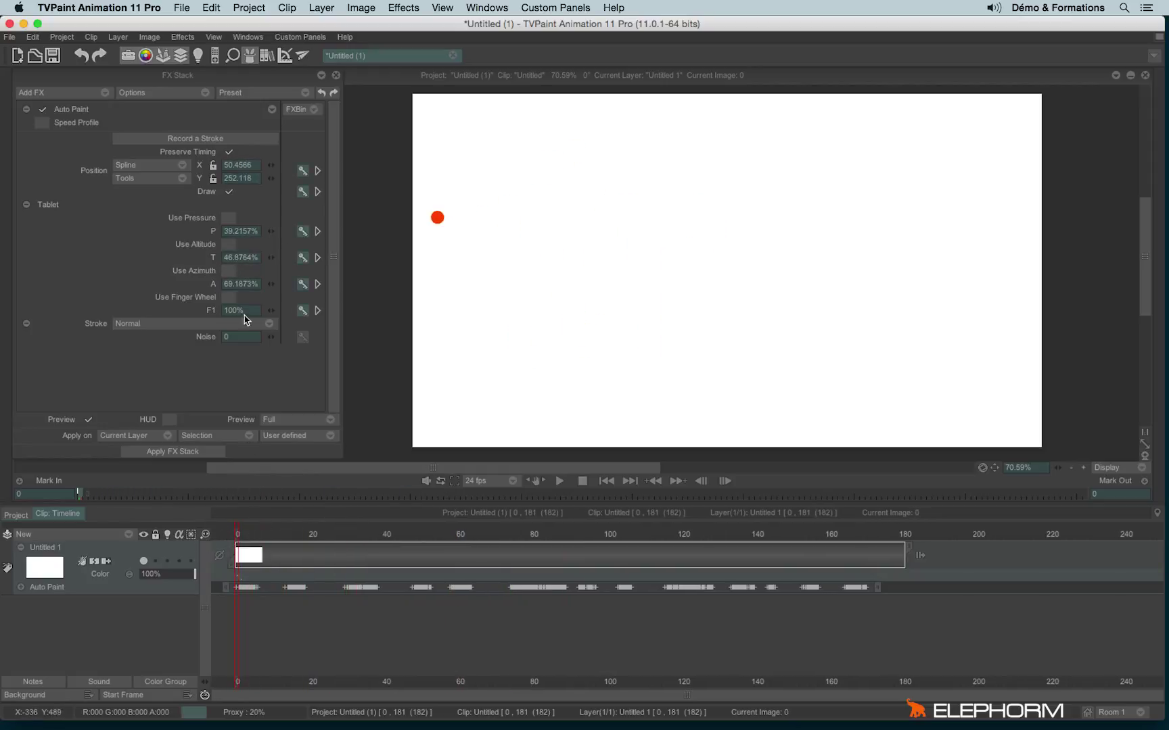
# Add Rendering > Particles Generator to the FX Stack above Auto Paint
pyautogui.click(87, 95)
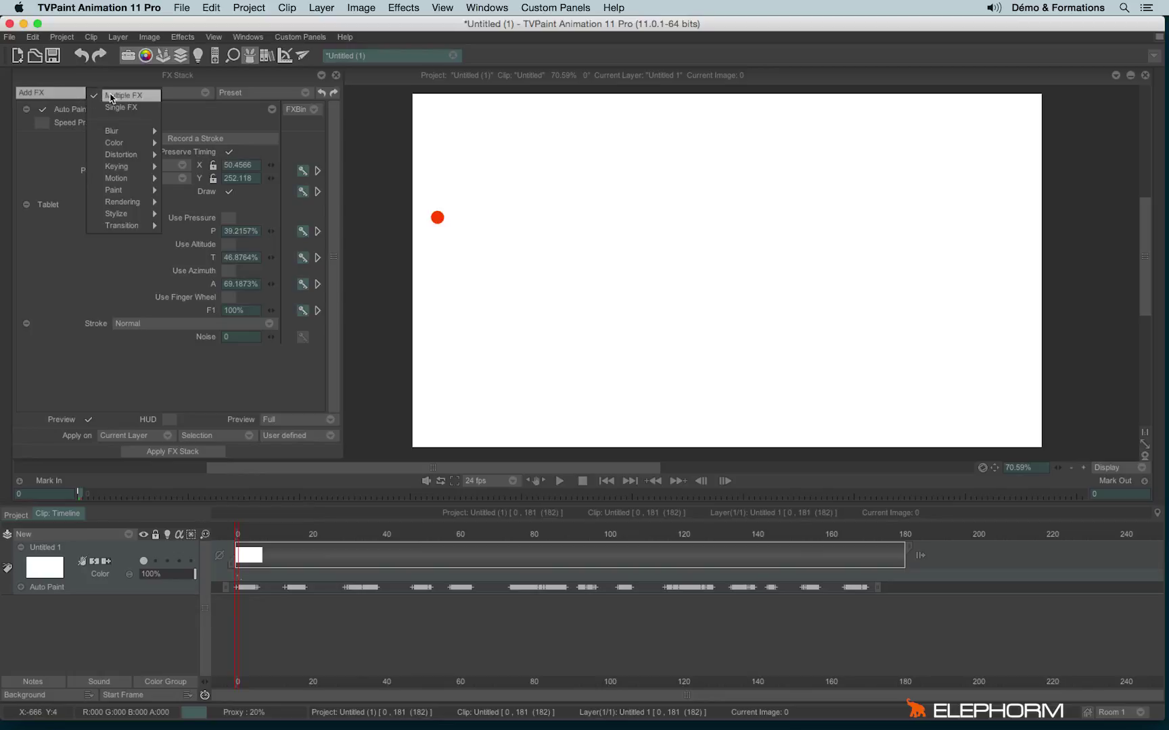
pyautogui.moveTo(136, 159)
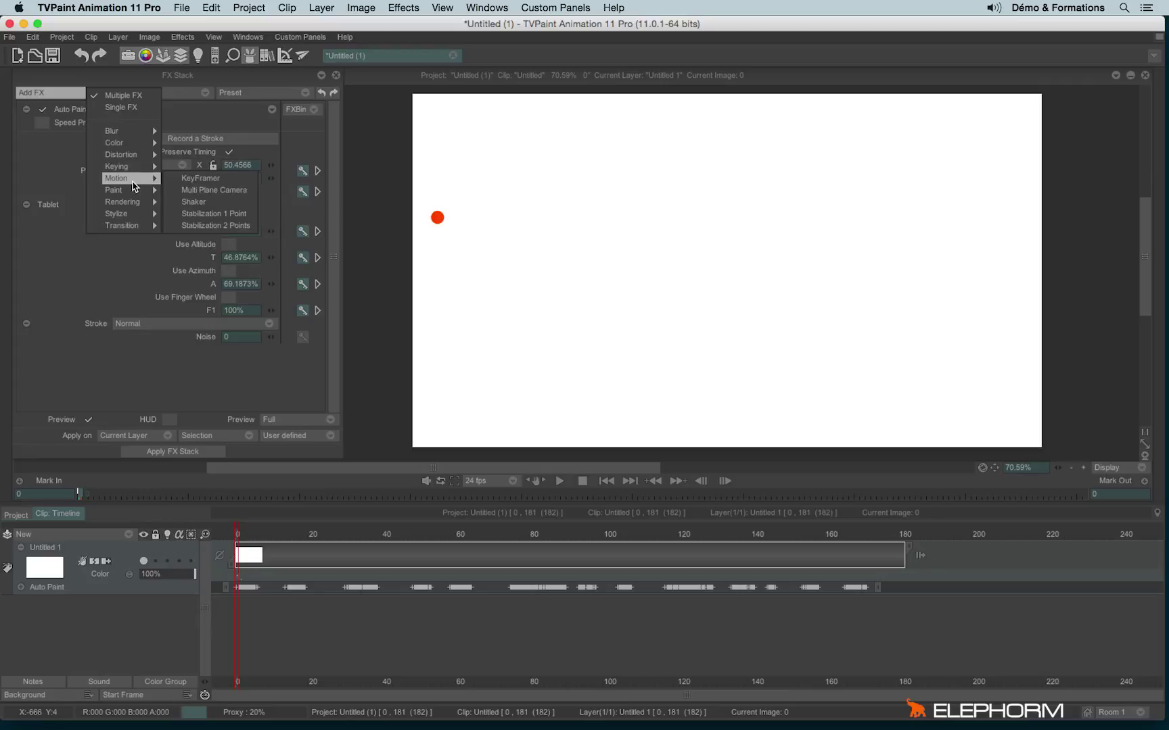
pyautogui.moveTo(132, 202)
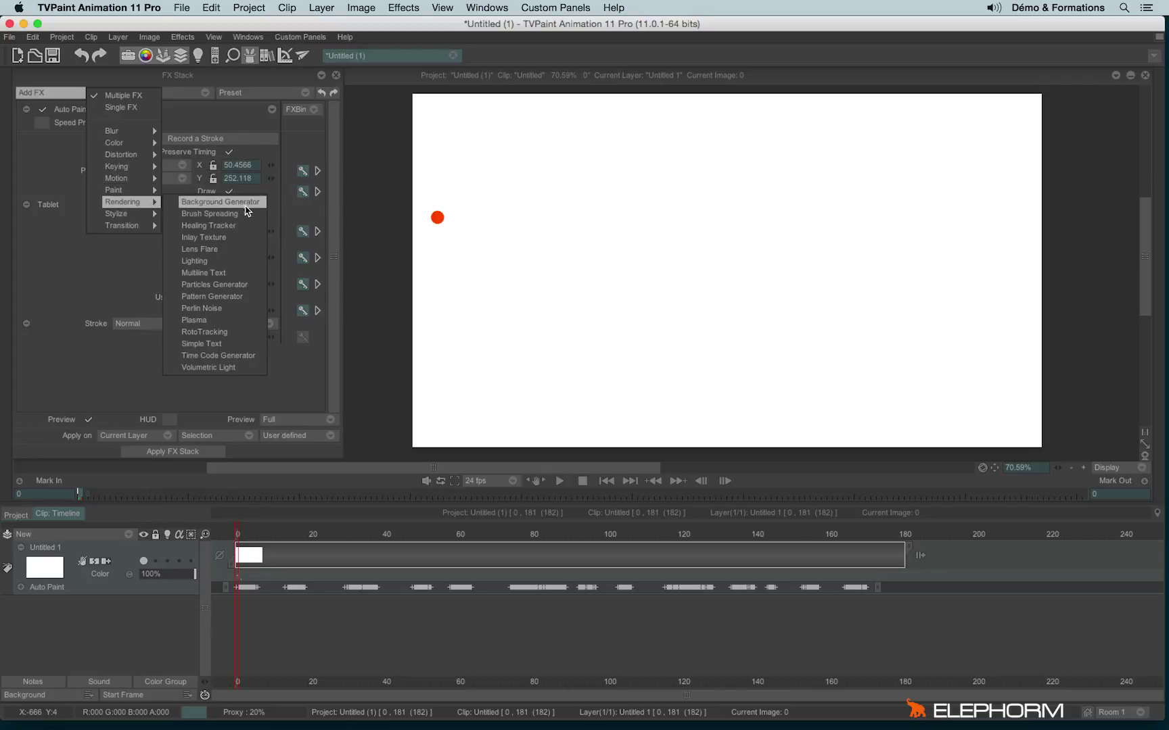
pyautogui.click(254, 288)
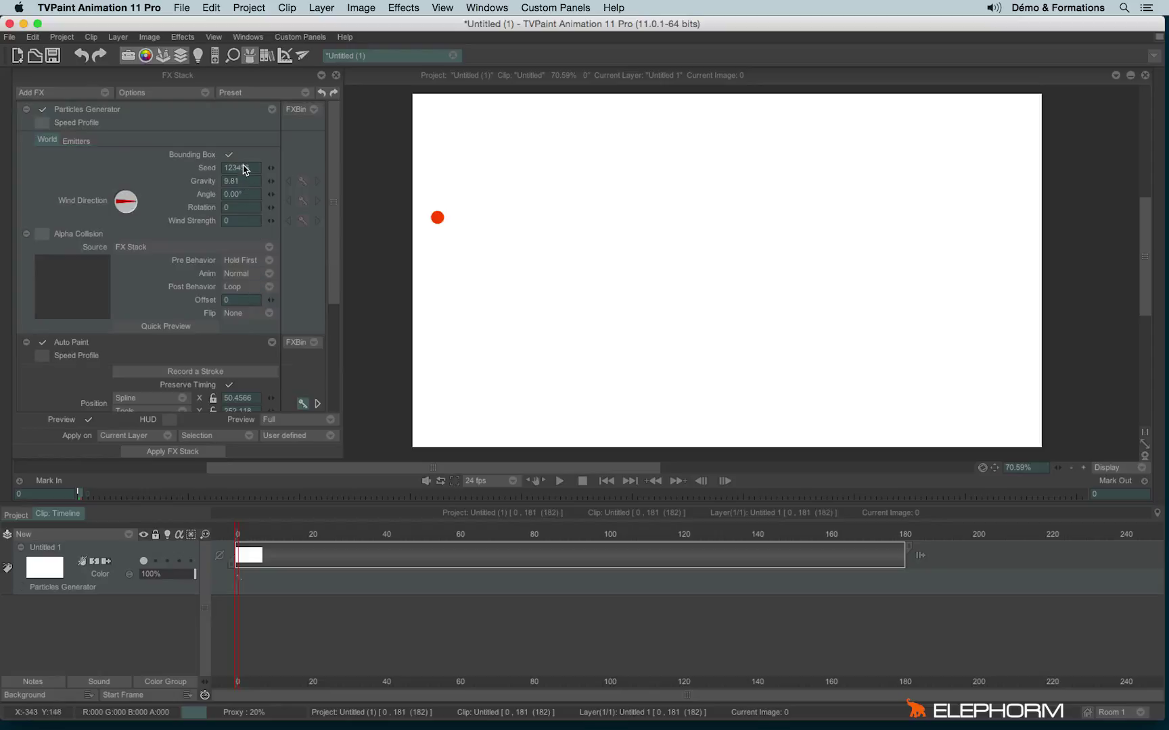
# Load the sci-fi 'hotwarp' preset from the FXBin browser into the Particles Generator
pyautogui.click(299, 112)
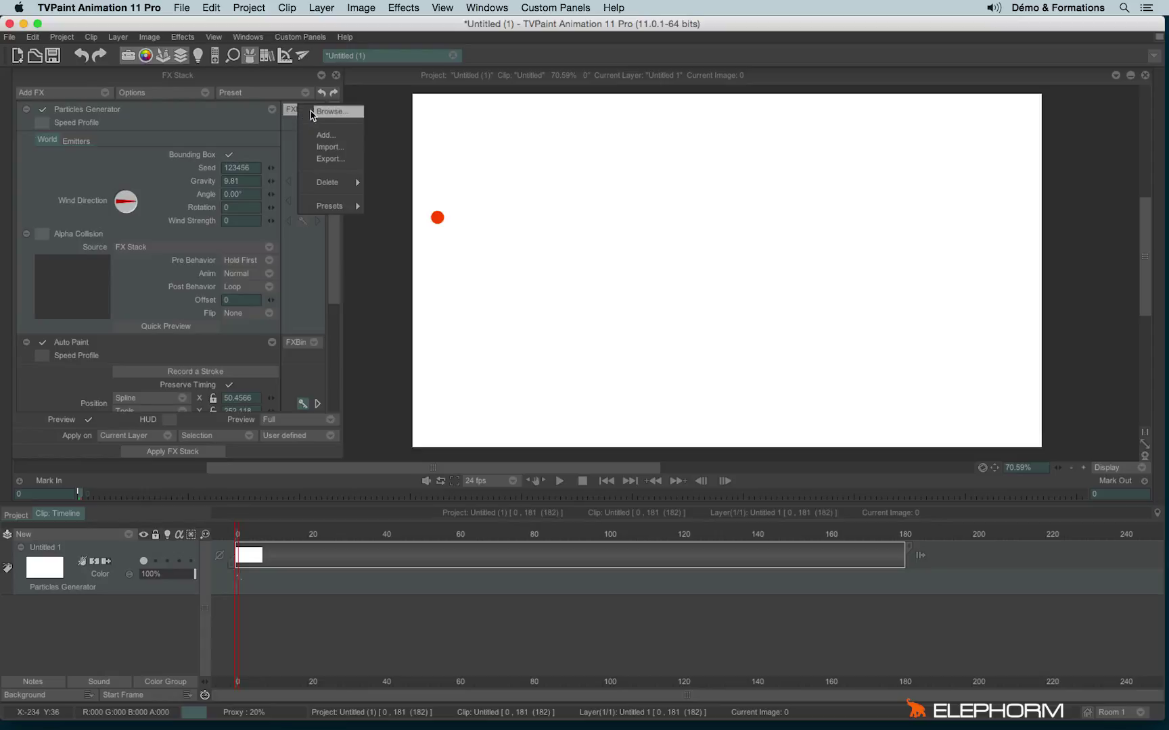
pyautogui.click(336, 112)
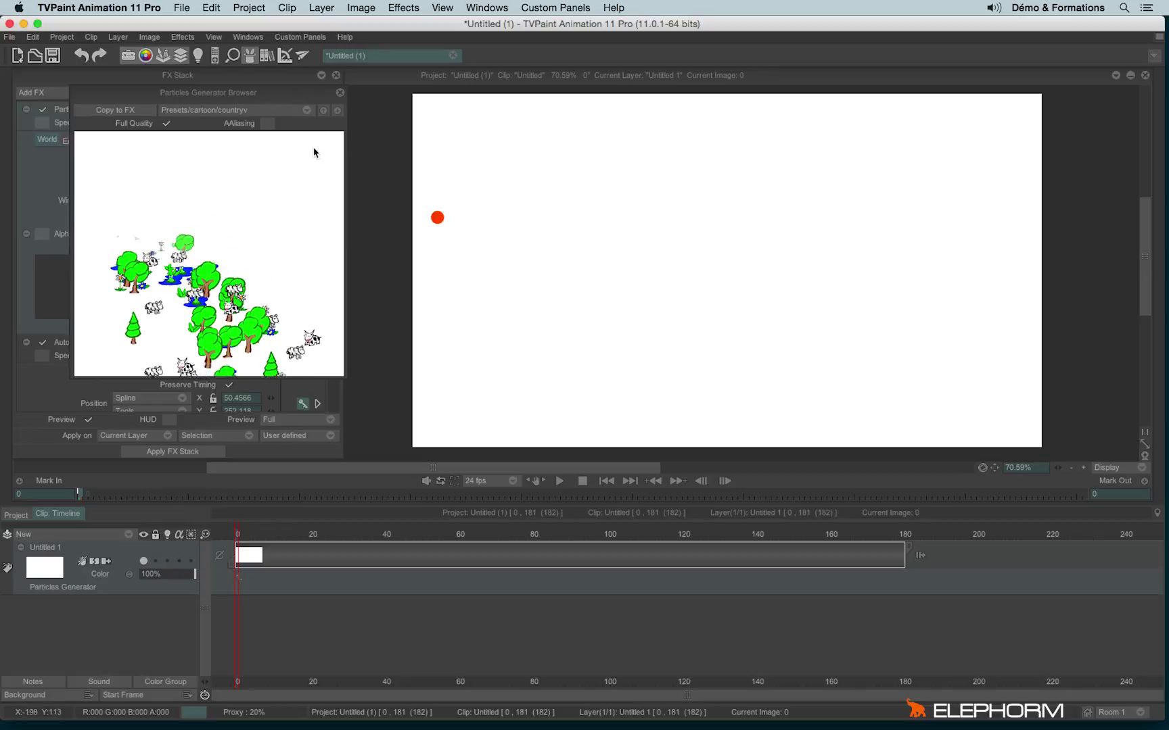
pyautogui.click(306, 110)
pyautogui.moveTo(406, 172)
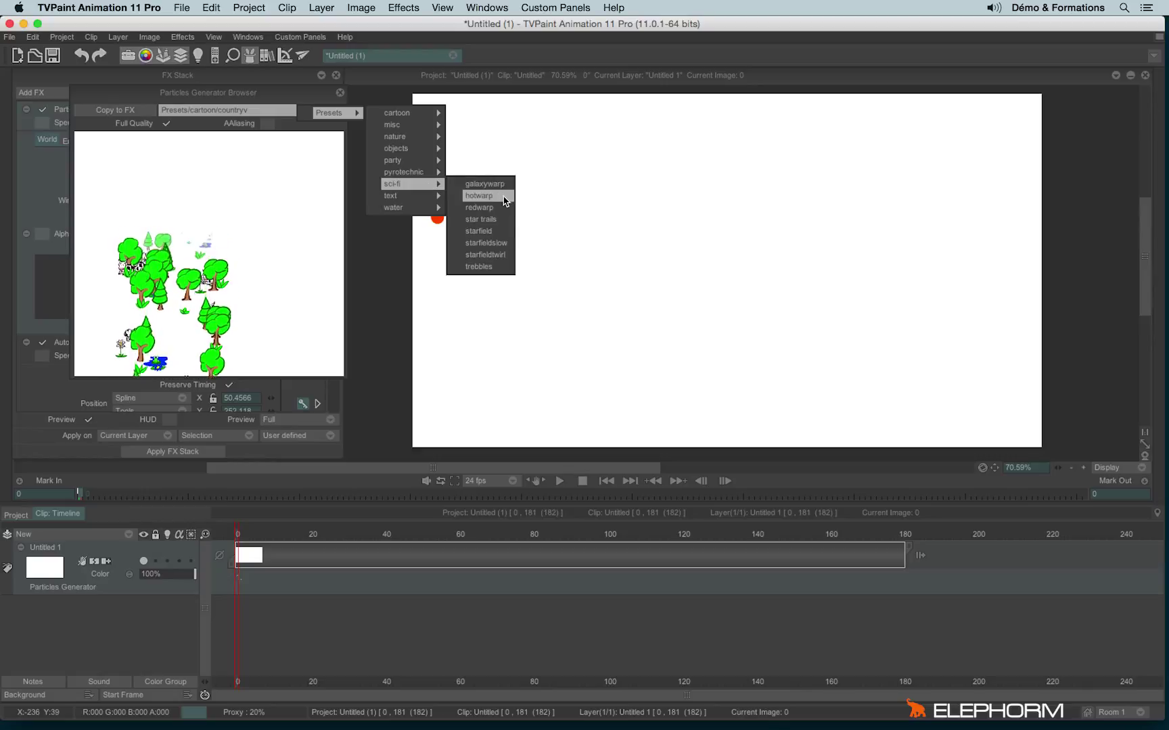
pyautogui.click(504, 196)
pyautogui.moveTo(139, 188)
pyautogui.mouseDown()
pyautogui.moveTo(144, 223)
pyautogui.moveTo(204, 201)
pyautogui.moveTo(270, 214)
pyautogui.moveTo(248, 281)
pyautogui.moveTo(146, 257)
pyautogui.moveTo(185, 344)
pyautogui.moveTo(284, 269)
pyautogui.moveTo(233, 193)
pyautogui.moveTo(144, 256)
pyautogui.moveTo(237, 291)
pyautogui.moveTo(271, 351)
pyautogui.moveTo(198, 267)
pyautogui.moveTo(234, 176)
pyautogui.moveTo(179, 239)
pyautogui.moveTo(186, 317)
pyautogui.moveTo(270, 229)
pyautogui.moveTo(269, 289)
pyautogui.mouseUp()
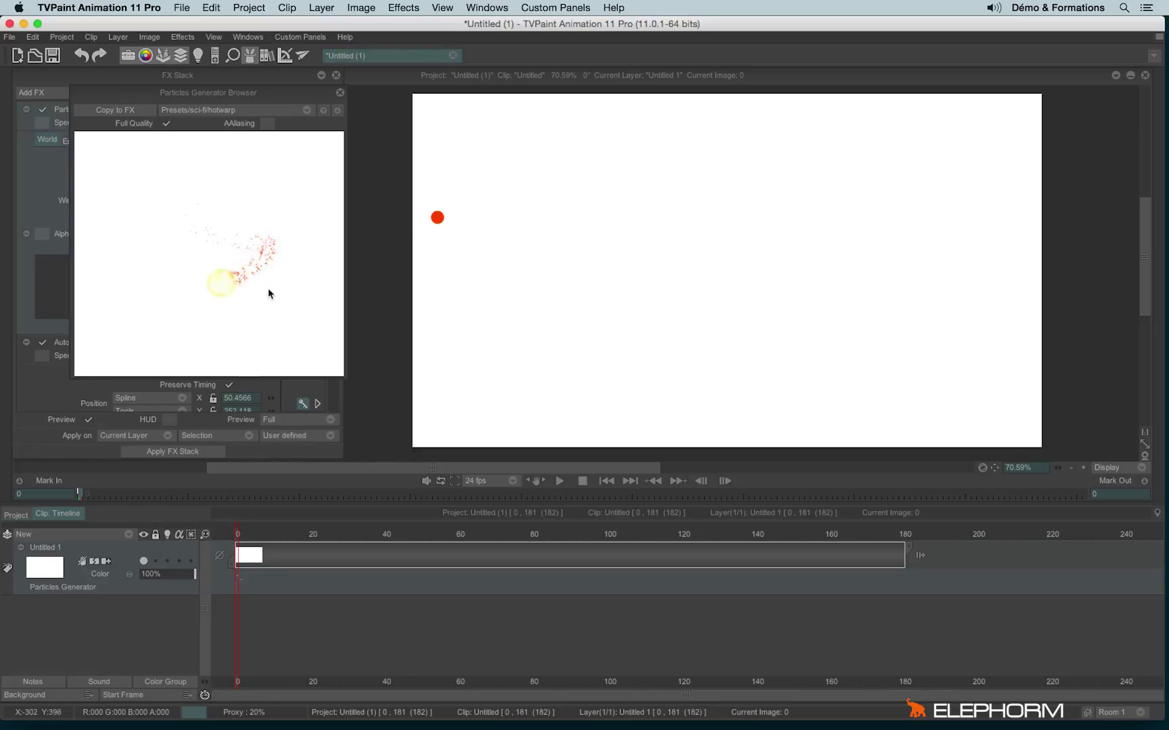
pyautogui.click(103, 110)
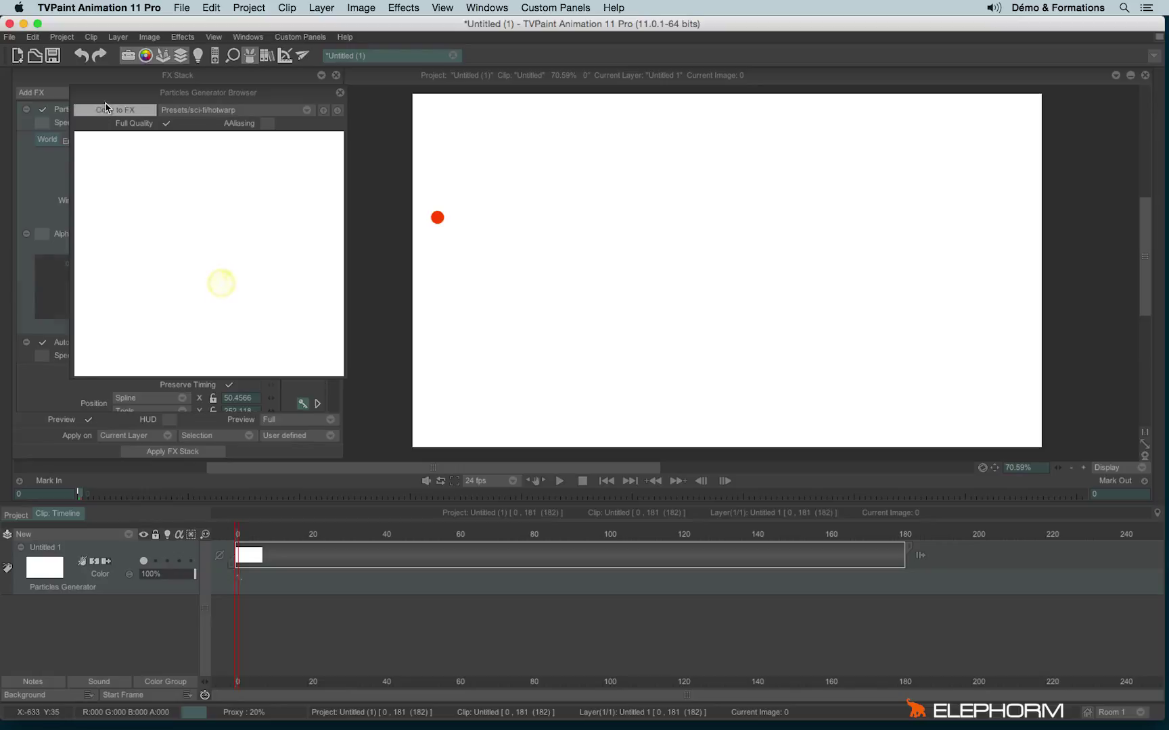
# Link the emitter centre to '0 - Auto Paint - Position' so particles trace the handwriting
pyautogui.click(339, 95)
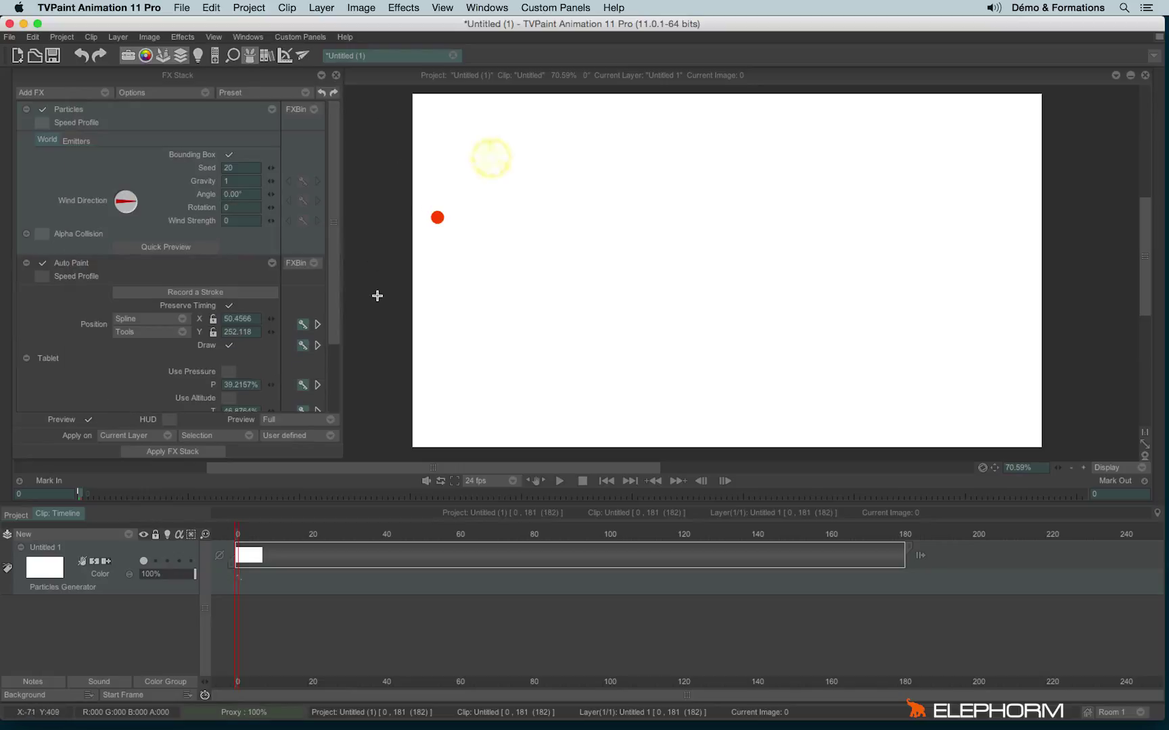
pyautogui.moveTo(238, 536)
pyautogui.mouseDown()
pyautogui.moveTo(730, 553)
pyautogui.moveTo(238, 547)
pyautogui.mouseUp()
pyautogui.click(77, 140)
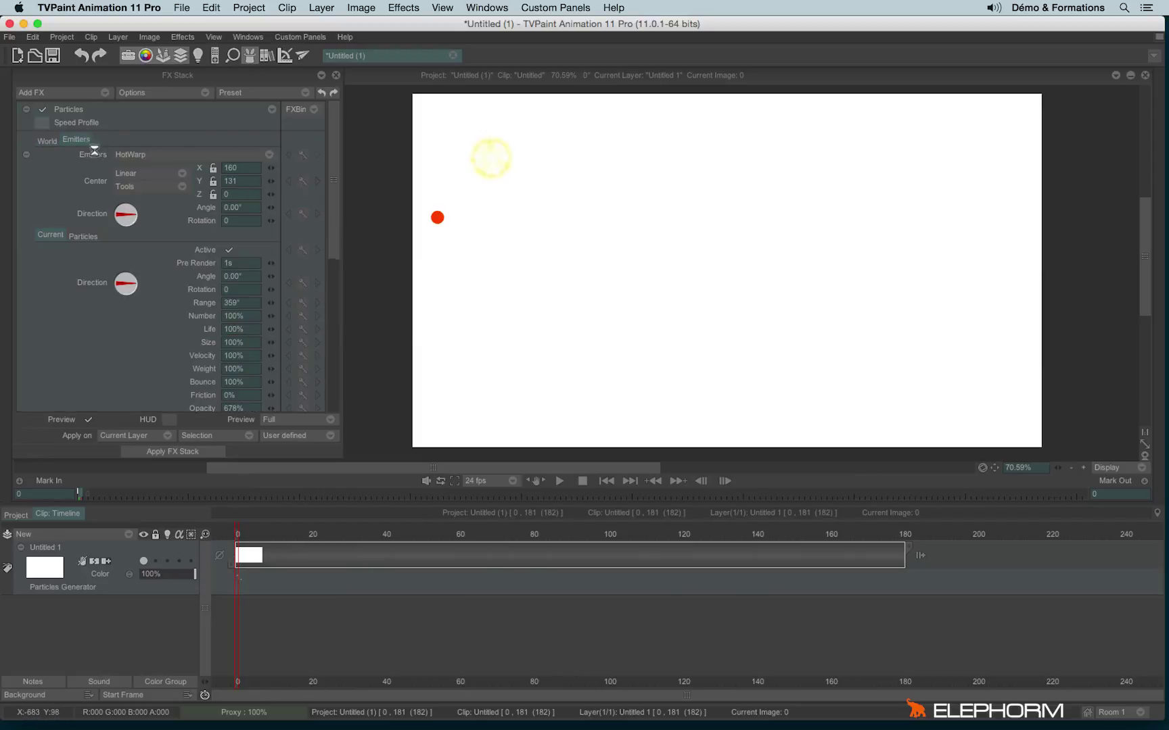
pyautogui.click(136, 188)
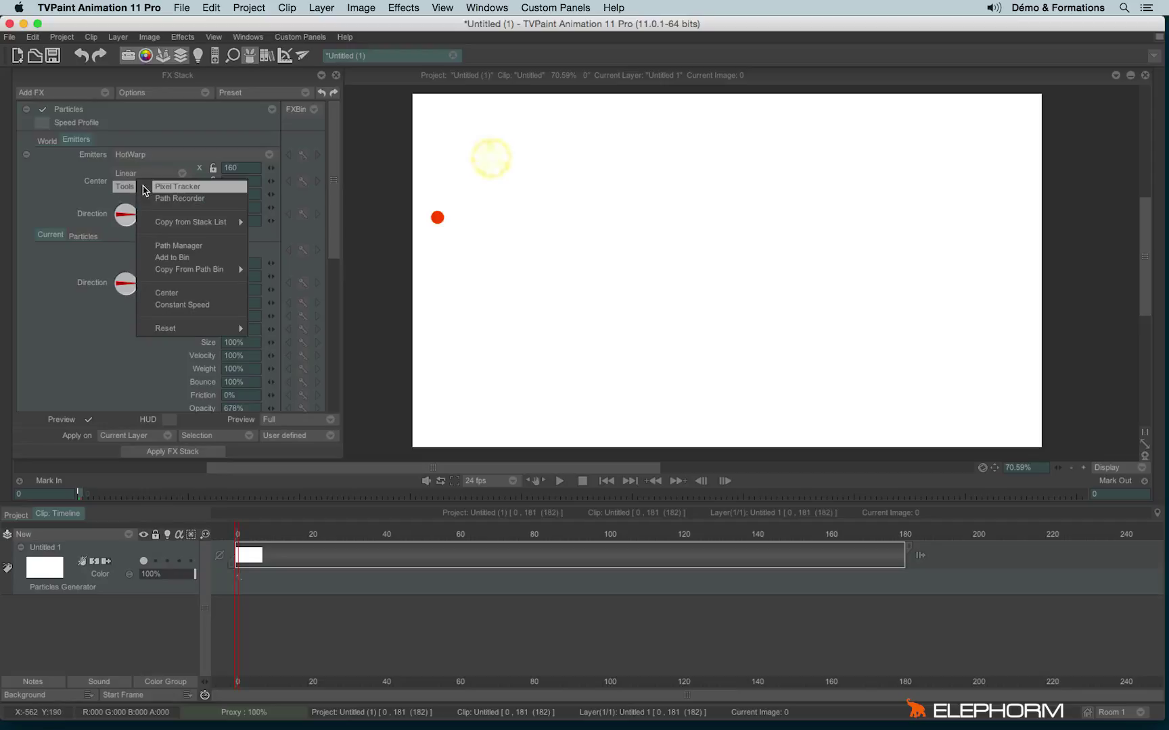
pyautogui.moveTo(212, 227)
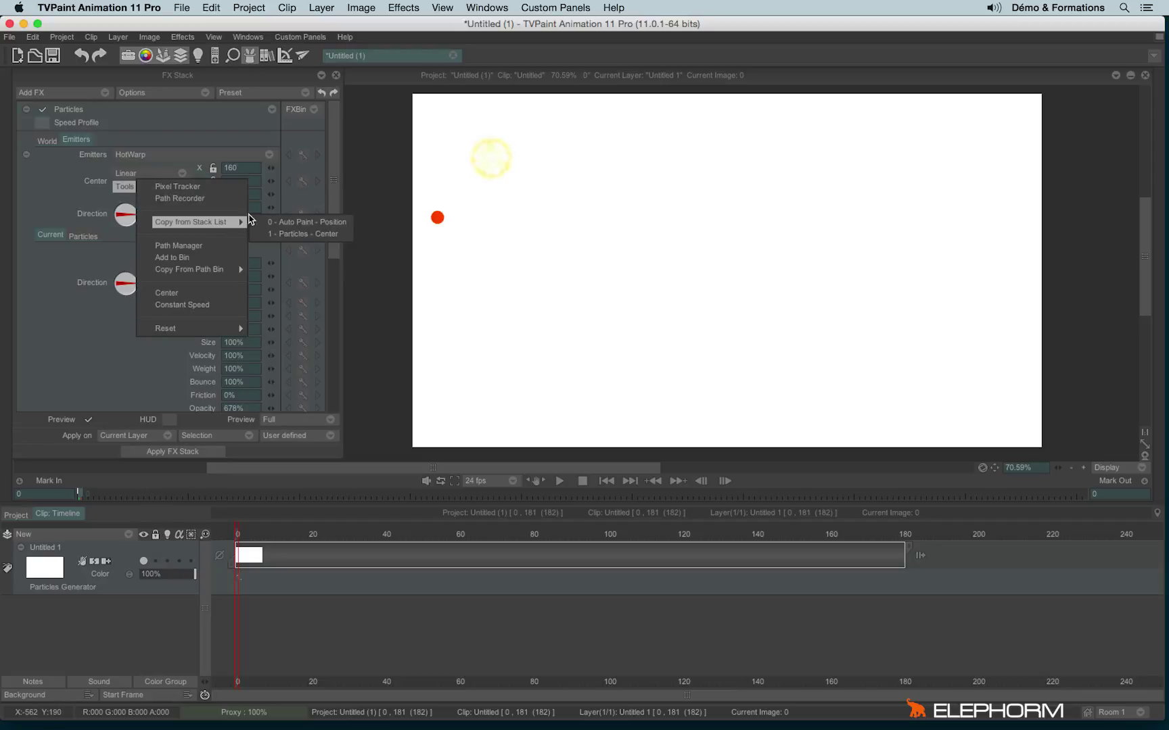
pyautogui.click(344, 223)
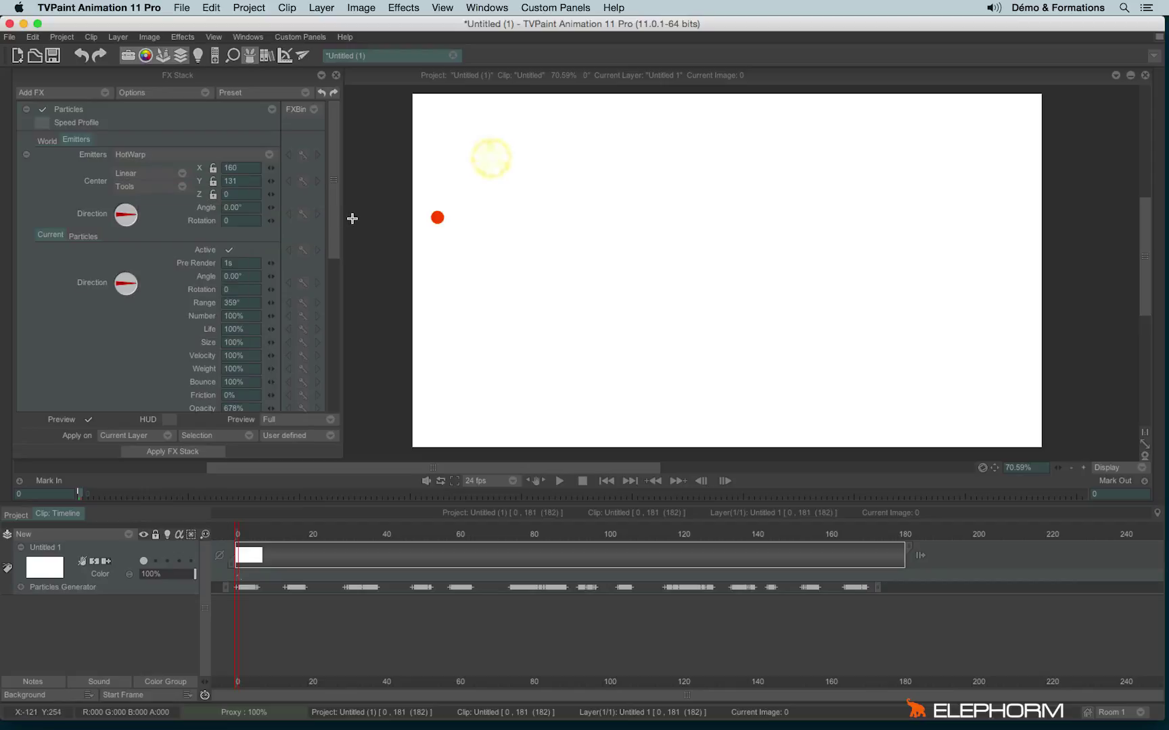
pyautogui.click(241, 539)
pyautogui.moveTo(250, 539); pyautogui.dragTo(911, 541)
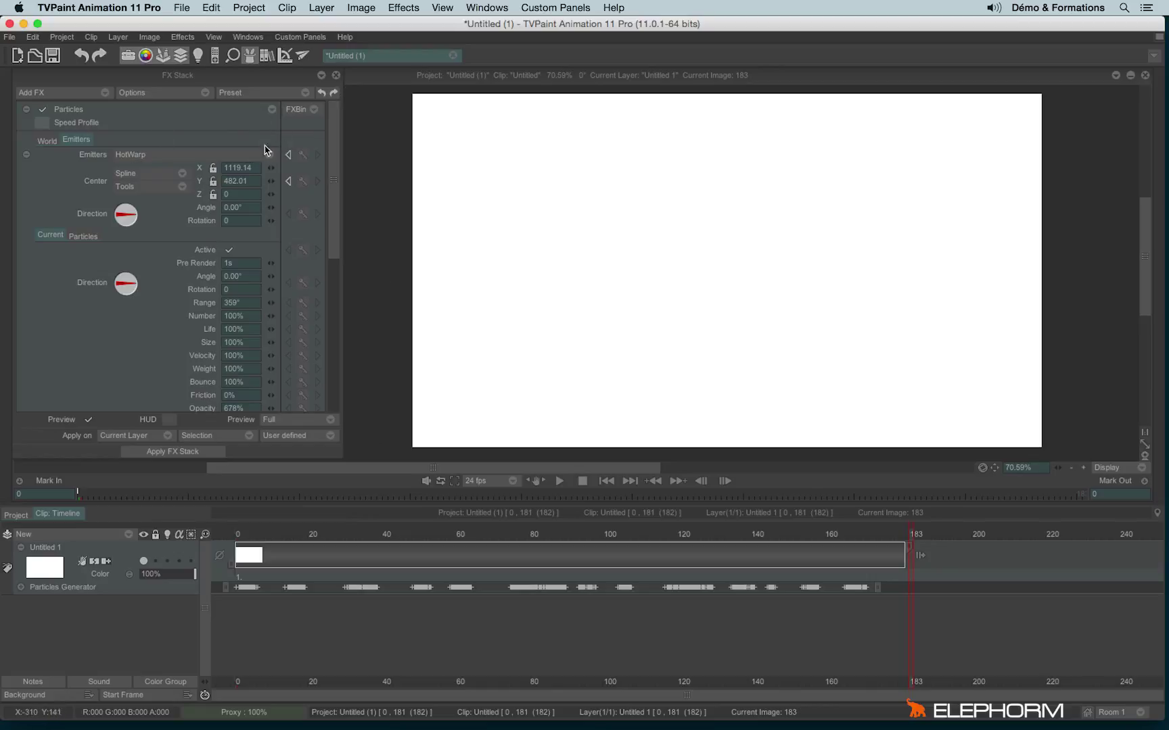
# Delete the Particles effect and cut the layer down to 40 frames
pyautogui.click(166, 96)
pyautogui.click(206, 128)
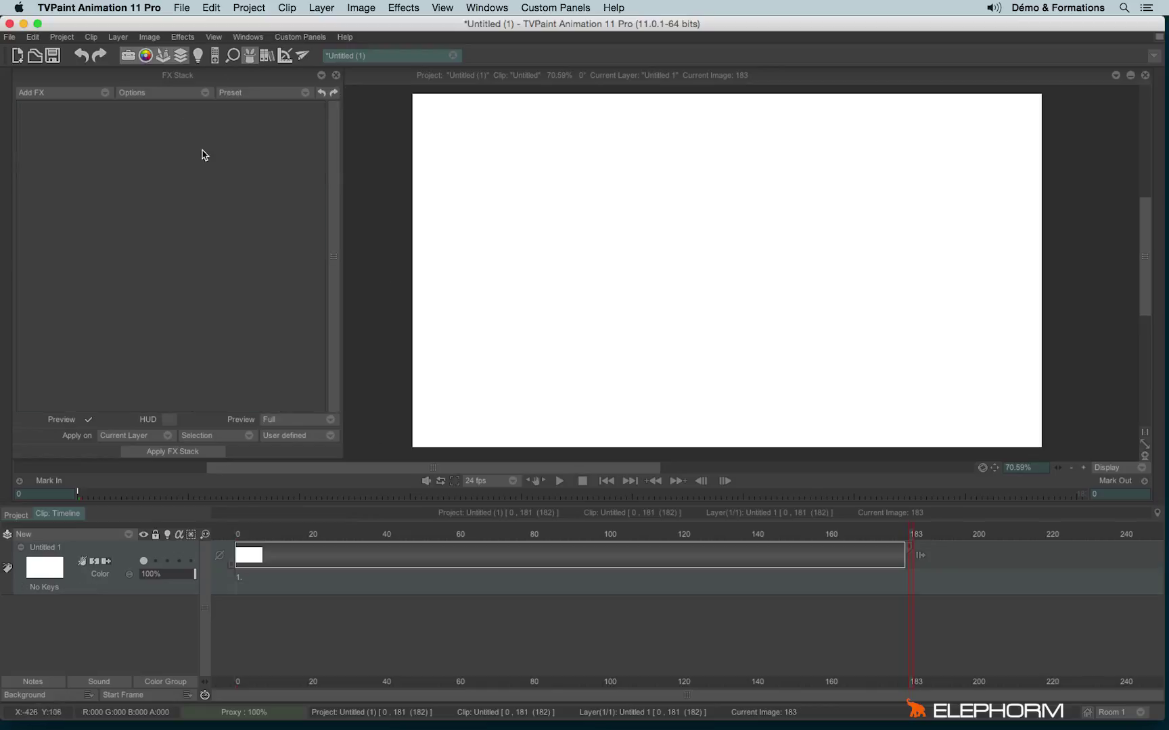
pyautogui.moveTo(909, 550); pyautogui.dragTo(382, 556)
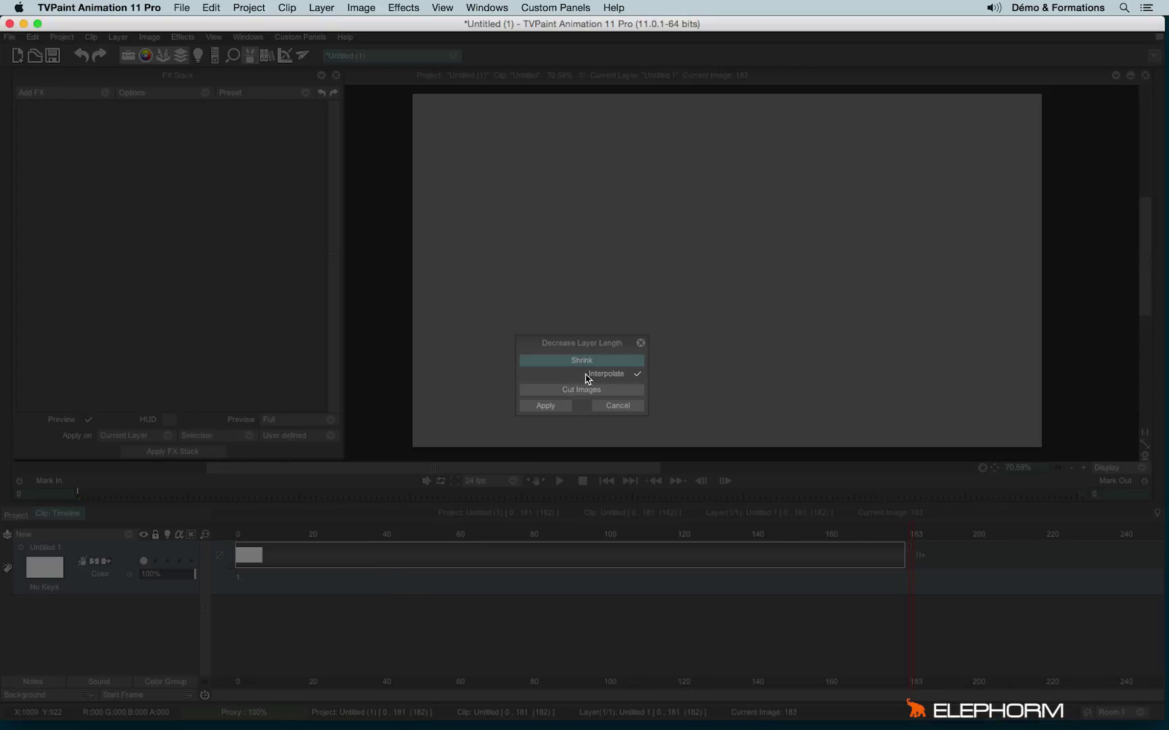
pyautogui.click(572, 391)
pyautogui.click(546, 406)
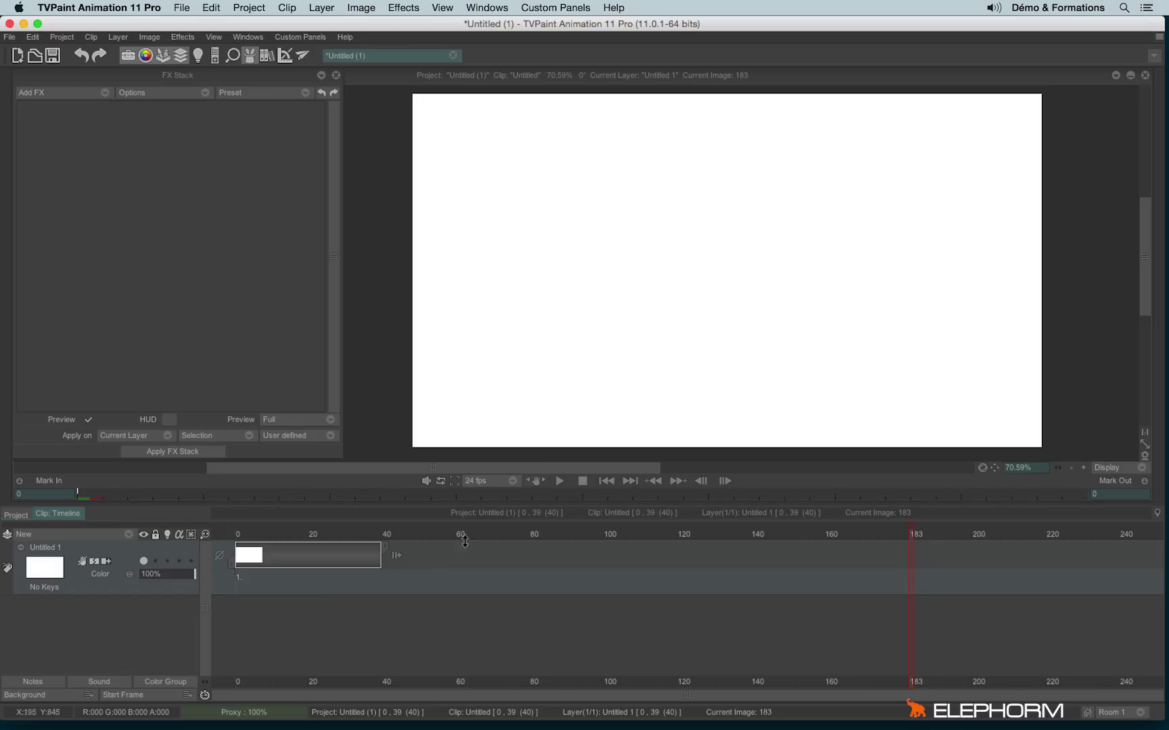
# Fit the timeline to show all 40 frames and bring up the Rendering effects list
pyautogui.click(206, 535)
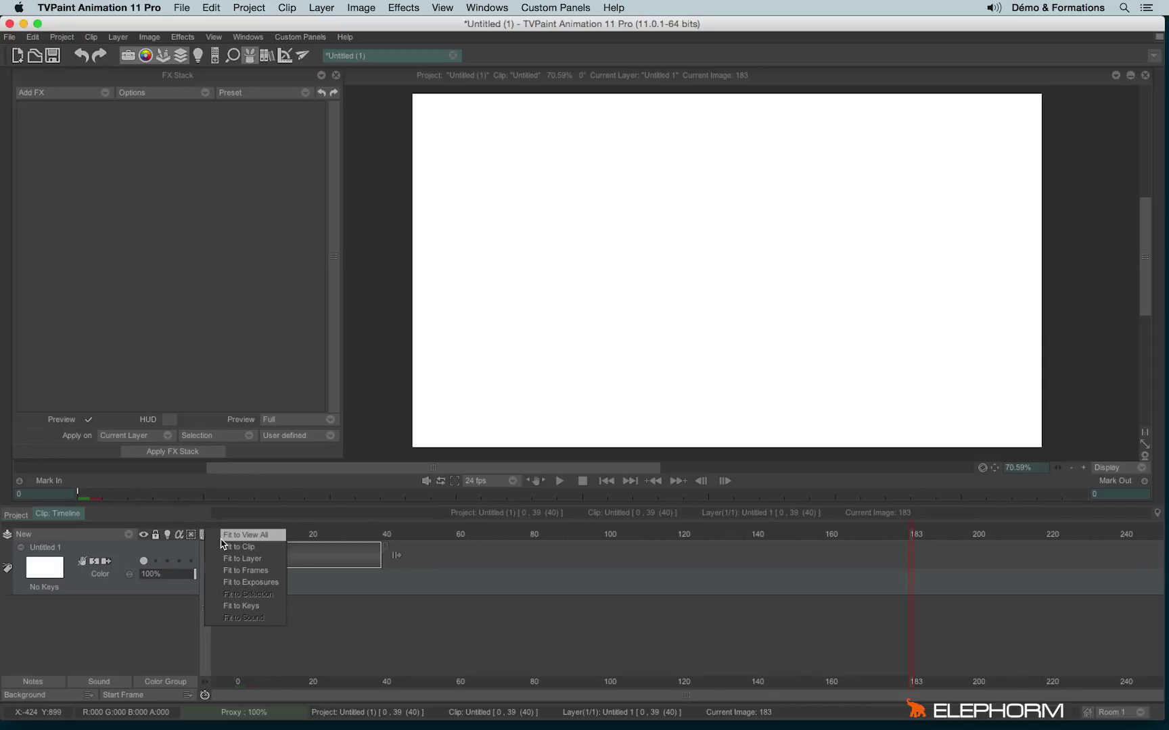
pyautogui.click(234, 534)
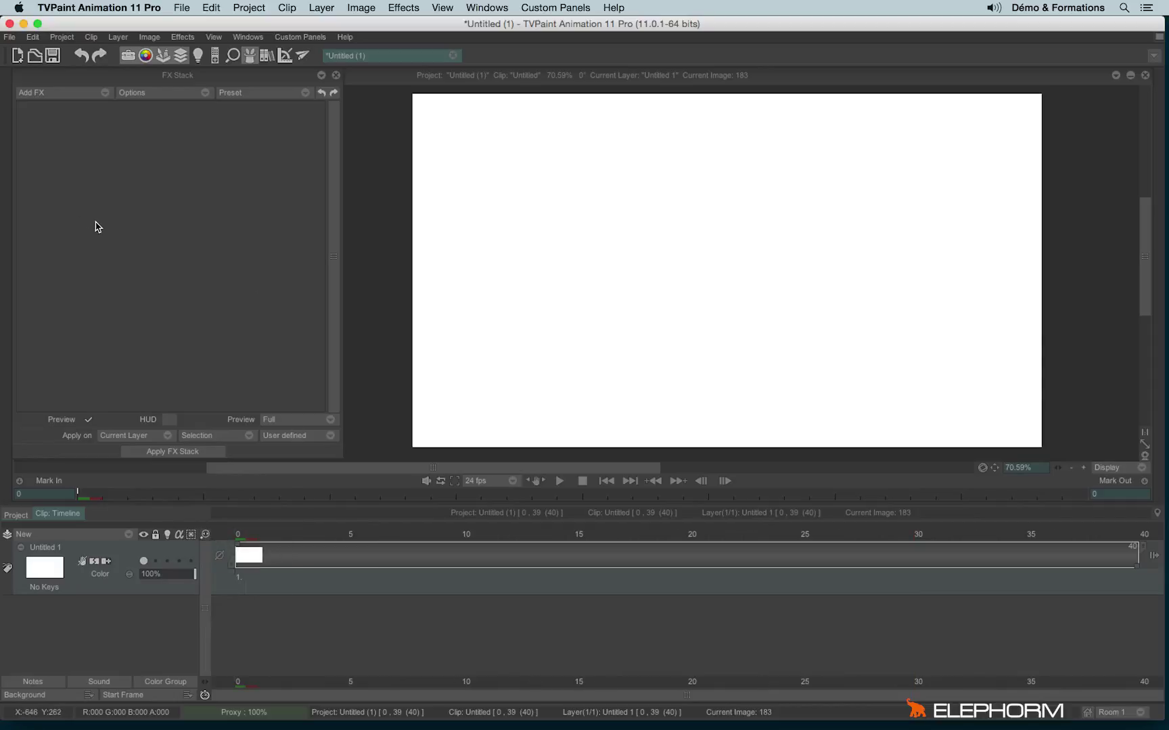
pyautogui.click(58, 92)
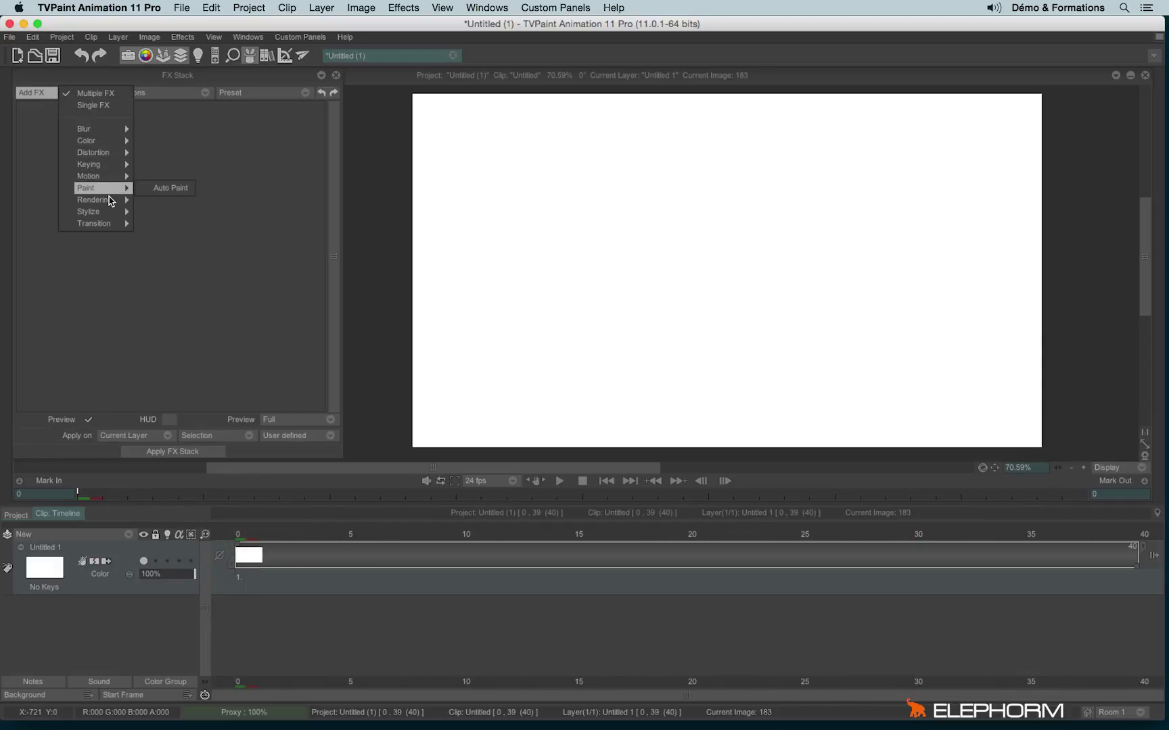
pyautogui.moveTo(111, 200)
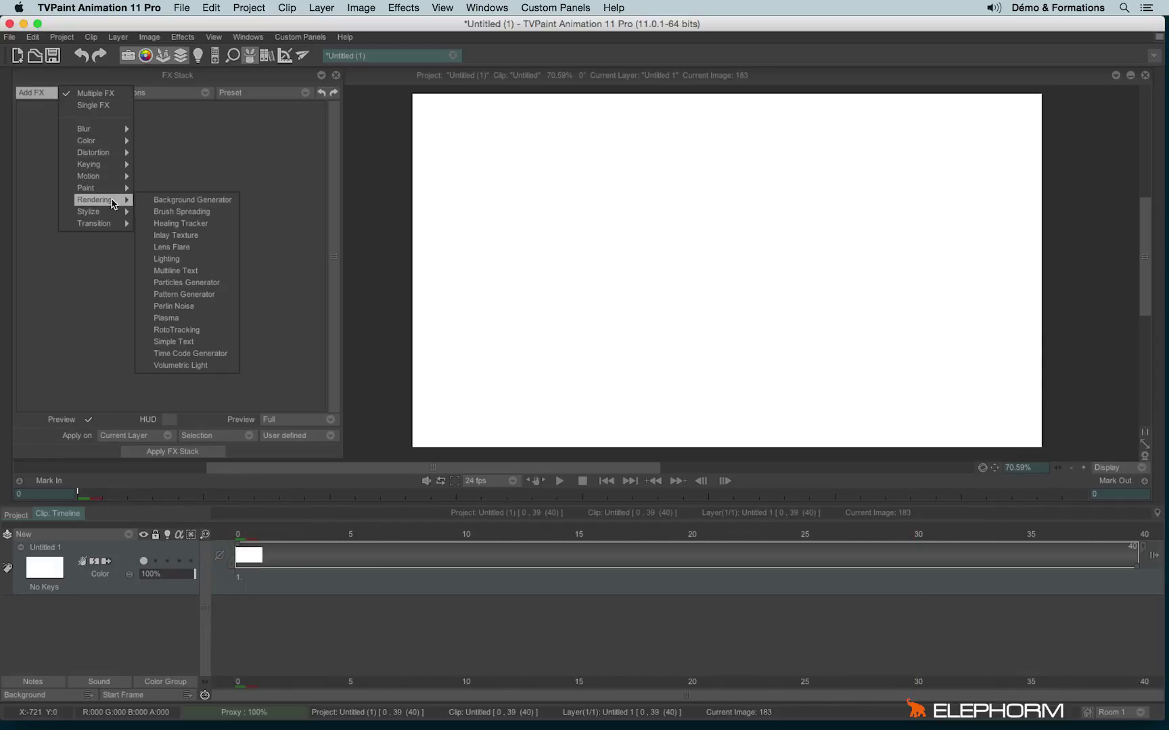
# Add a Particles Generator loaded with the pyrotechnic 'heavysmoke' preset
pyautogui.click(230, 284)
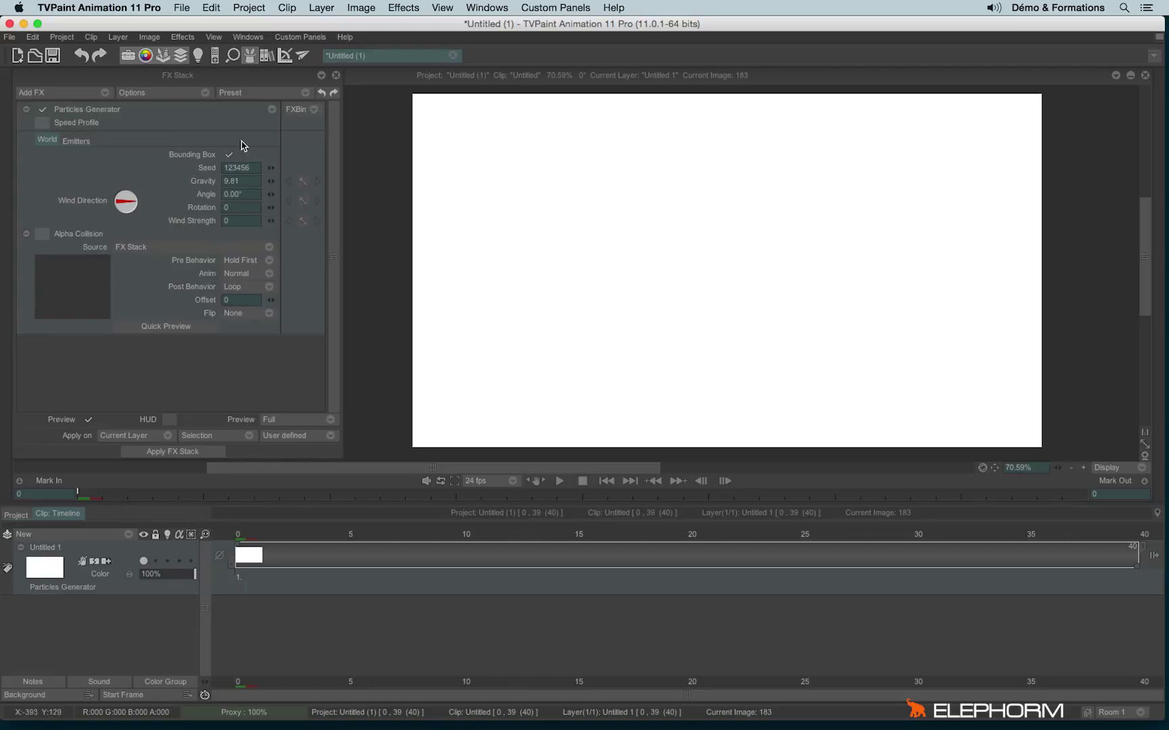
pyautogui.click(295, 112)
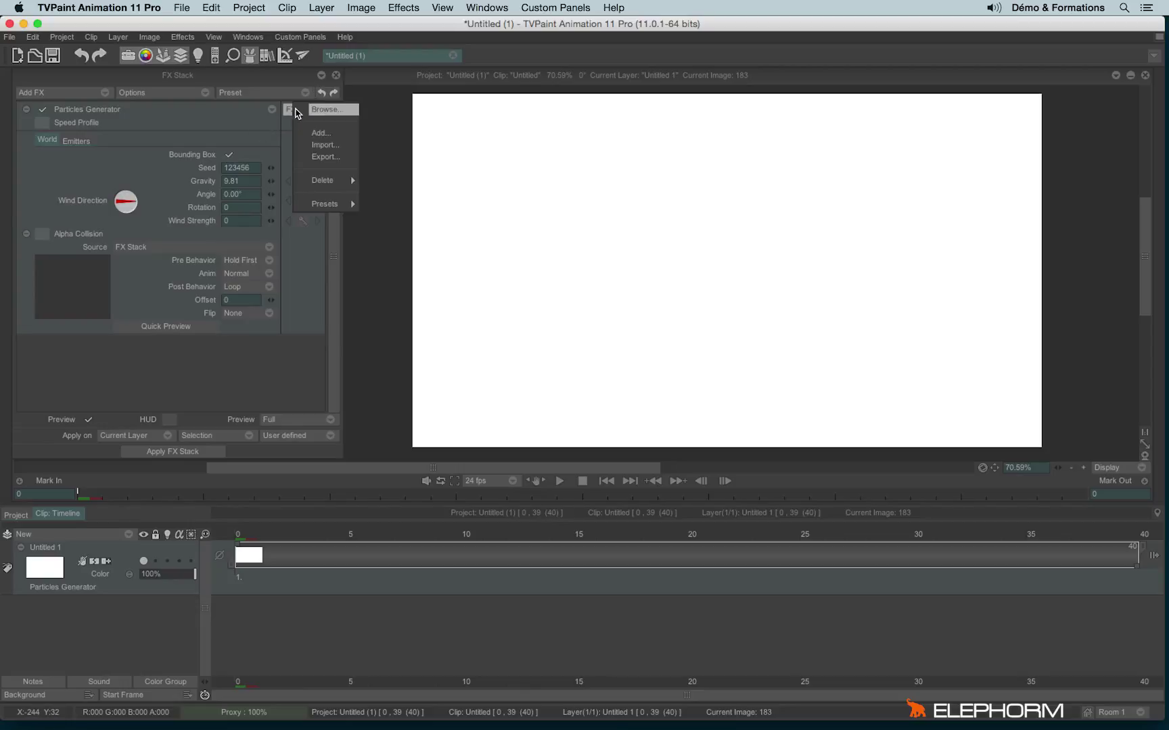
pyautogui.moveTo(334, 203)
pyautogui.moveTo(408, 205)
pyautogui.moveTo(427, 270)
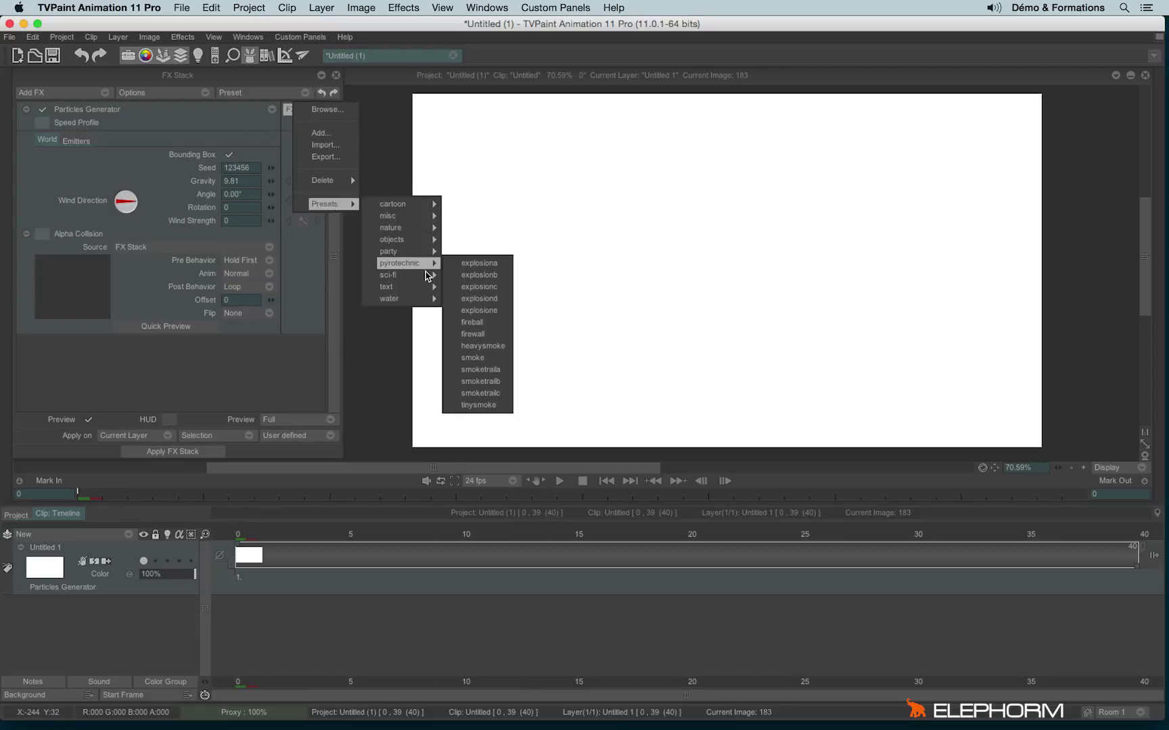
pyautogui.click(503, 347)
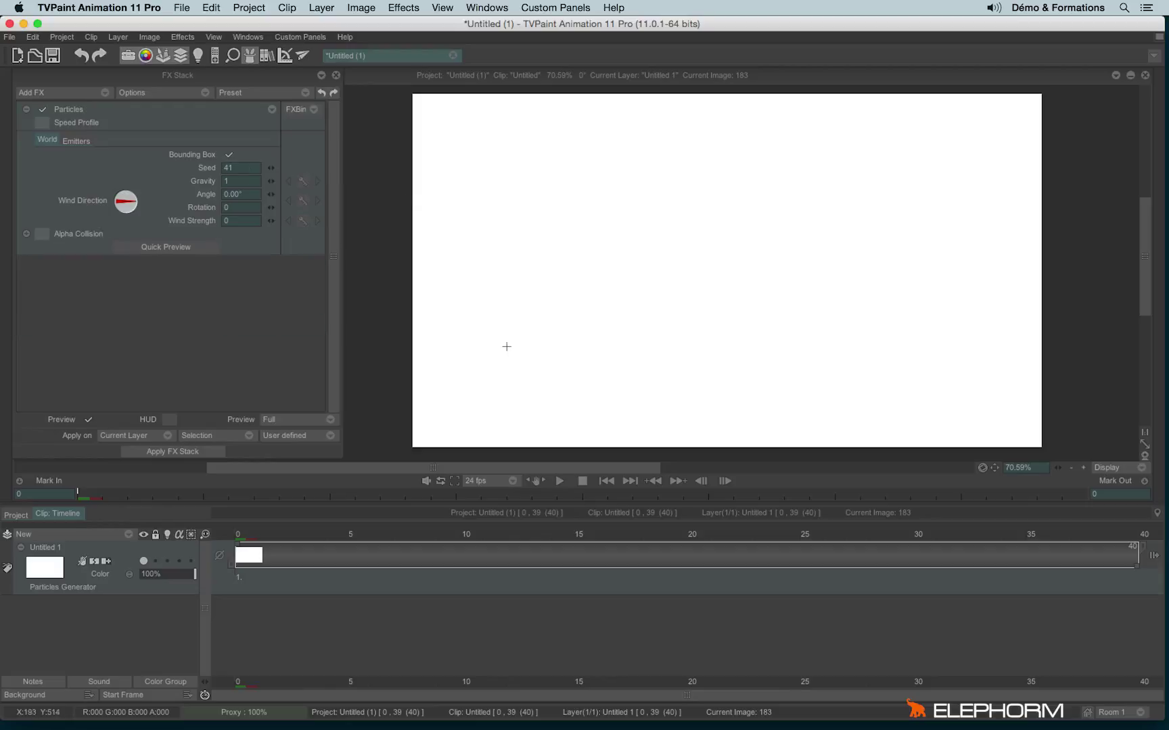
# Turn on HUD and move the smoke emitter to the canvas centre
pyautogui.click(170, 420)
pyautogui.moveTo(493, 200); pyautogui.dragTo(707, 365)
pyautogui.moveTo(241, 536)
pyautogui.mouseDown()
pyautogui.moveTo(404, 549)
pyautogui.moveTo(761, 547)
pyautogui.moveTo(259, 534)
pyautogui.mouseUp()
# Set the emitter's Pre Render time to 2 s and show the Puffs particle settings
pyautogui.click(76, 139)
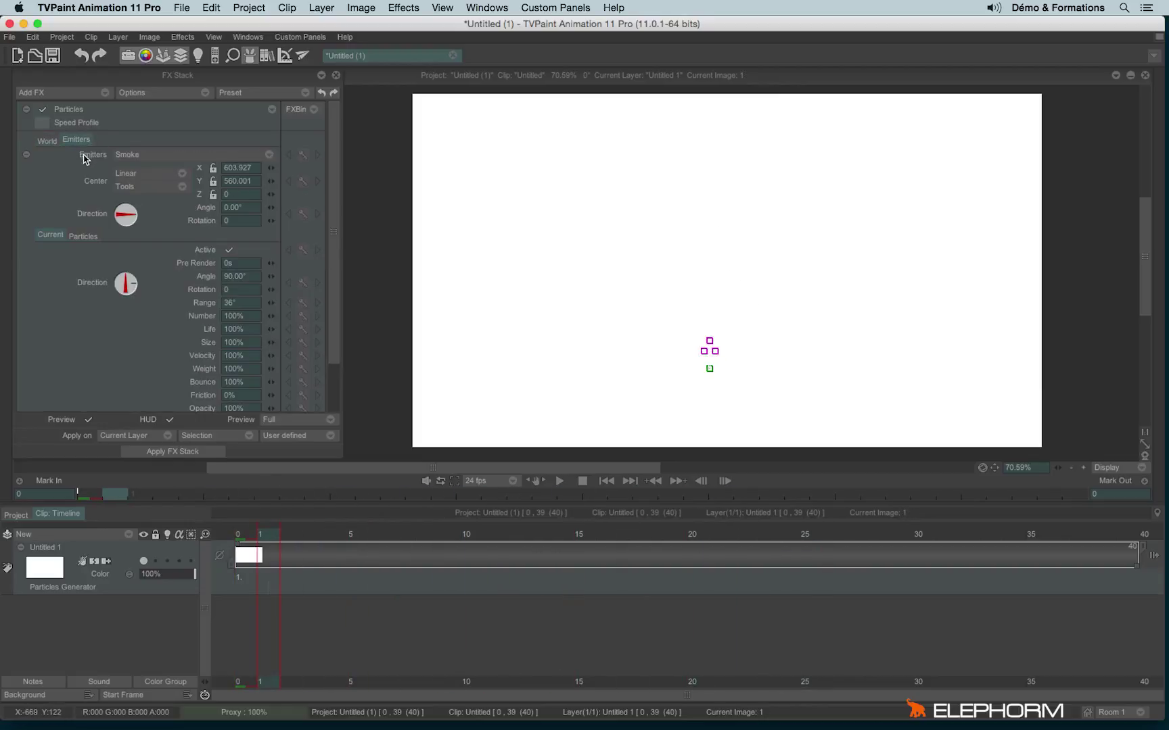
pyautogui.click(274, 265)
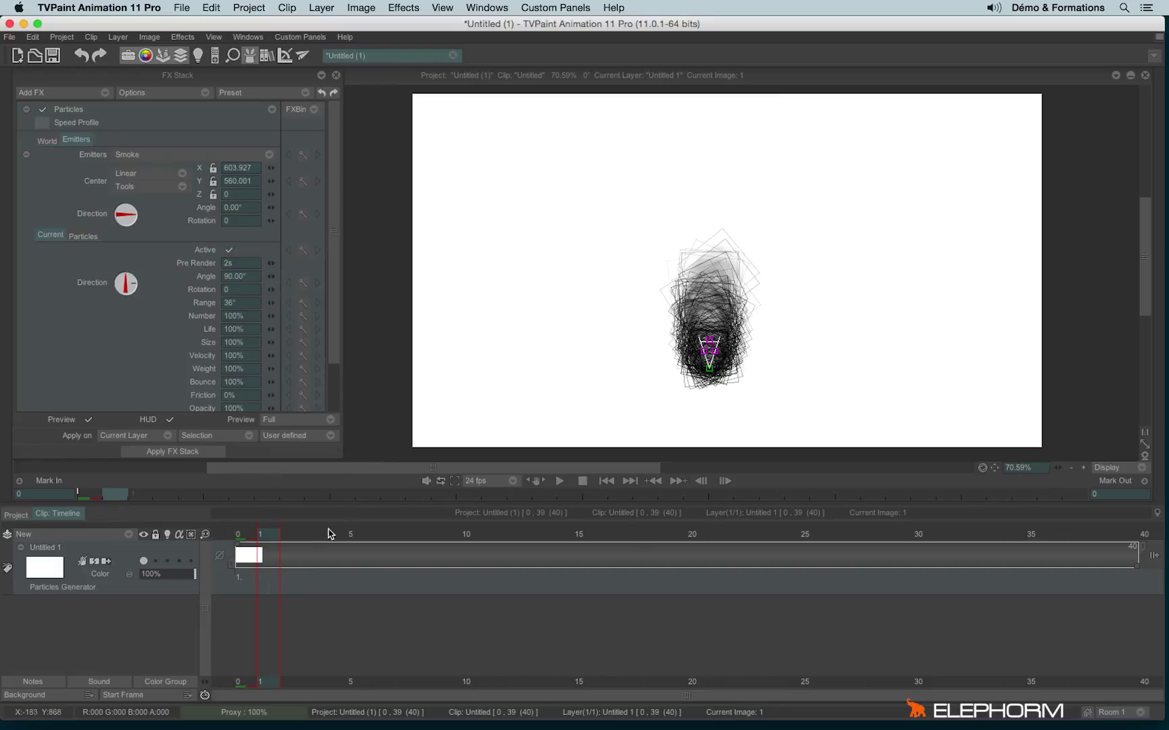
pyautogui.click(83, 236)
pyautogui.scroll(-3, 342, 266)
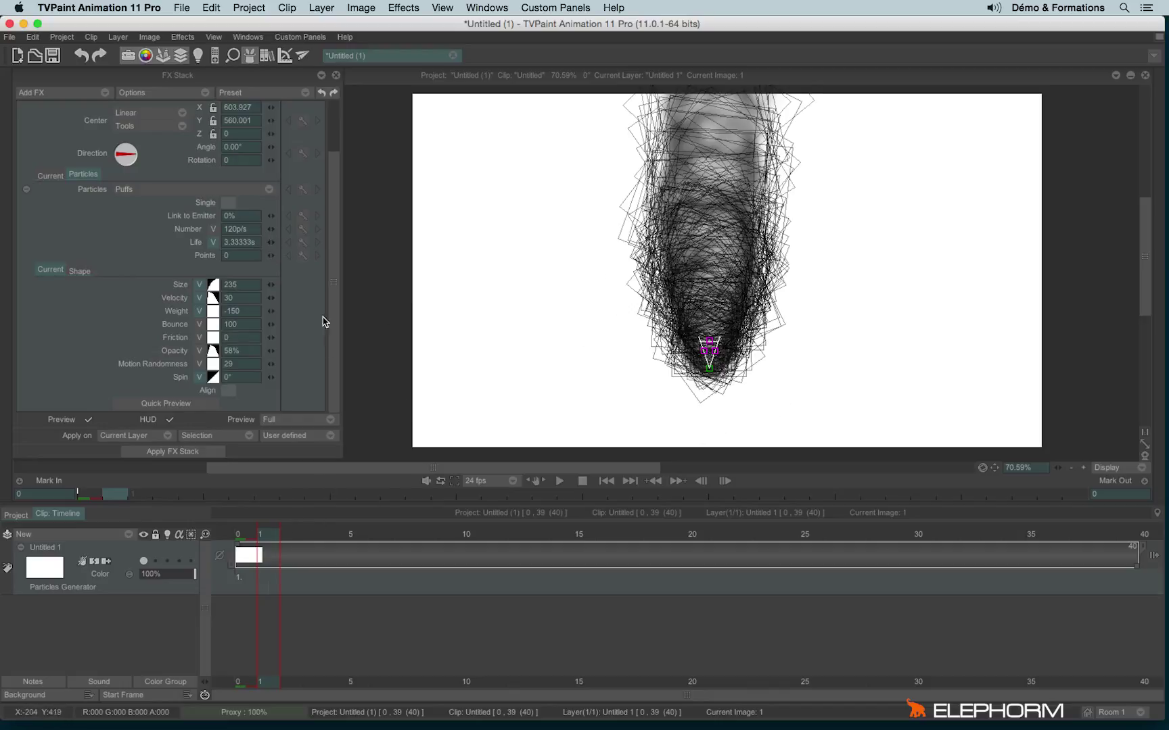
# Widen the smoke emission cone in the HUD, turn HUD off, and return to frame 0
pyautogui.moveTo(700, 349); pyautogui.dragTo(693, 360)
pyautogui.moveTo(252, 538); pyautogui.dragTo(782, 541)
pyautogui.click(170, 420)
pyautogui.moveTo(659, 579); pyautogui.dragTo(240, 553)
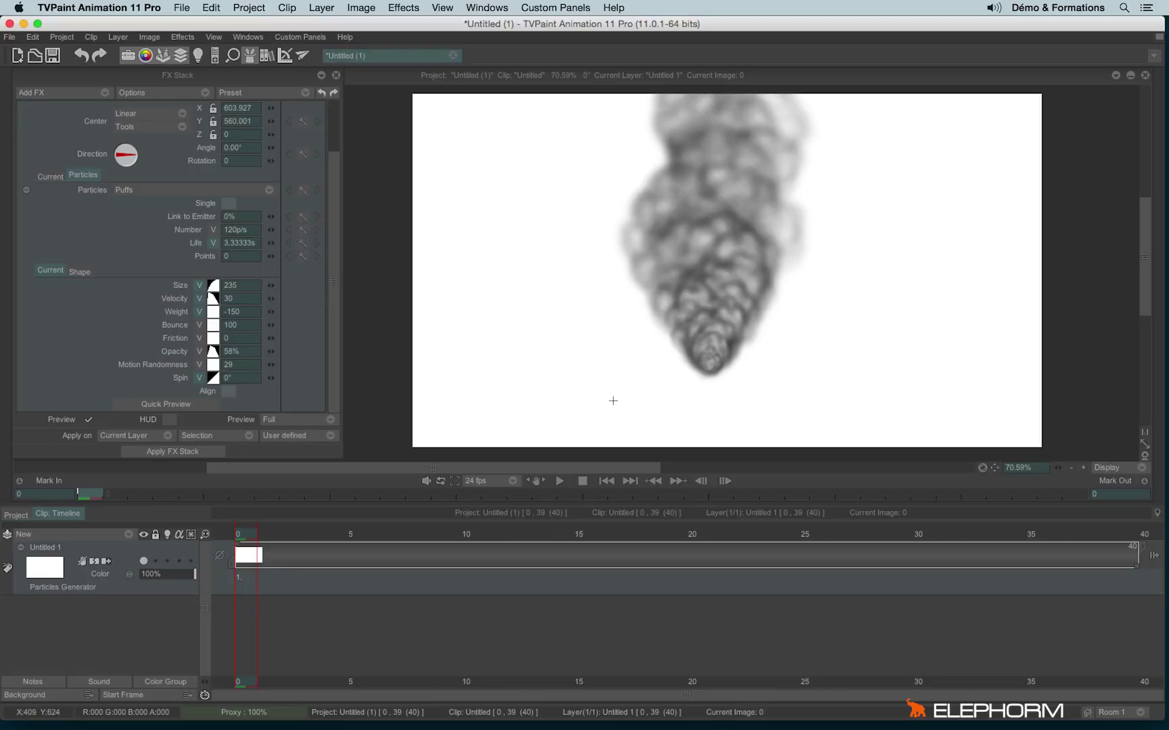
# Add a Posterize effect above the Particles effect with Number of Colors set to 5
pyautogui.click(89, 94)
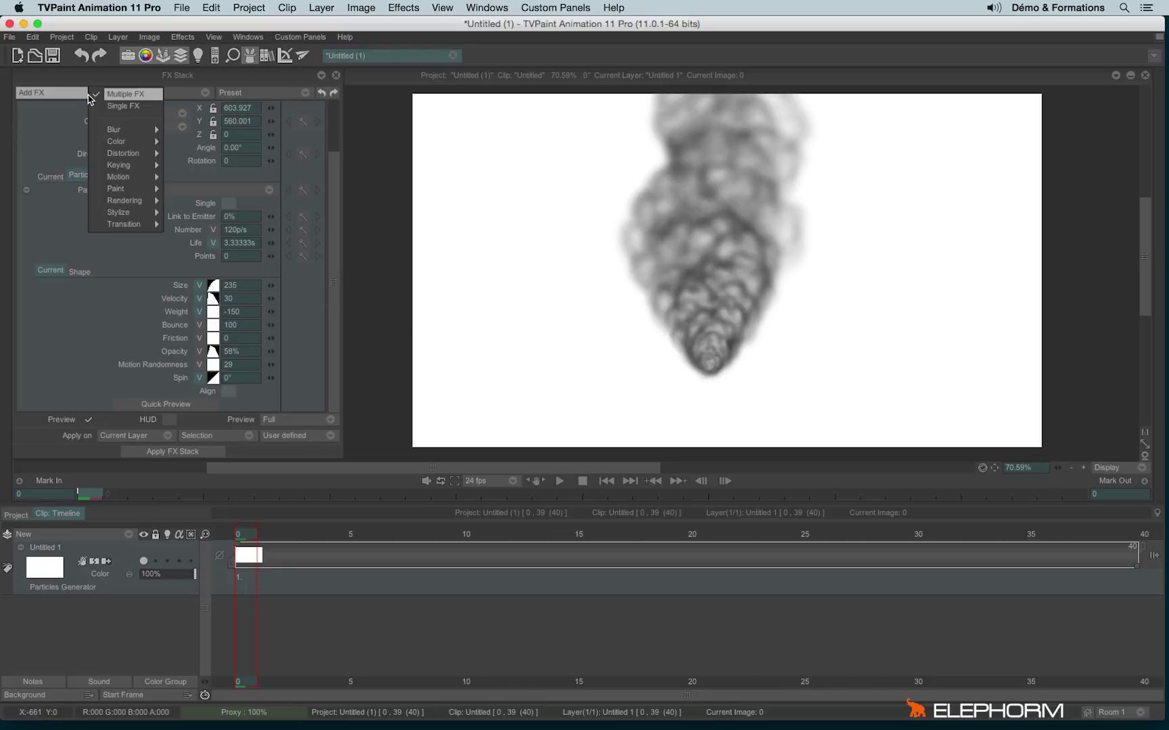
pyautogui.moveTo(123, 215)
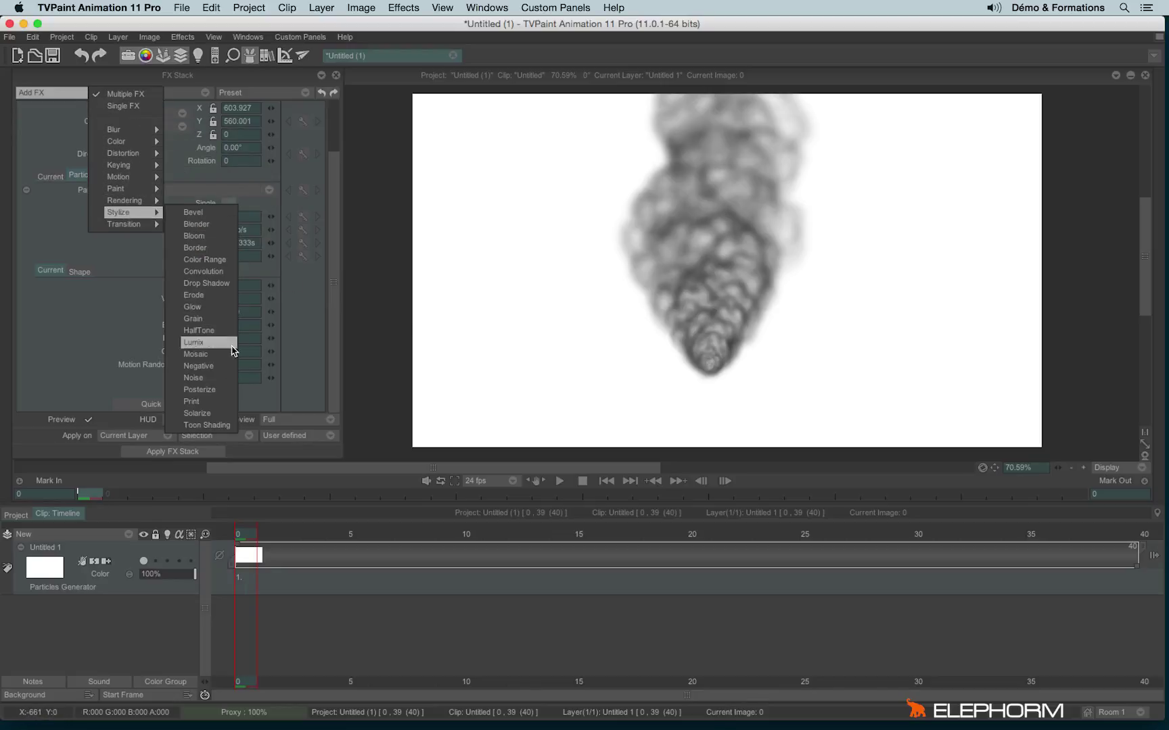
pyautogui.click(226, 390)
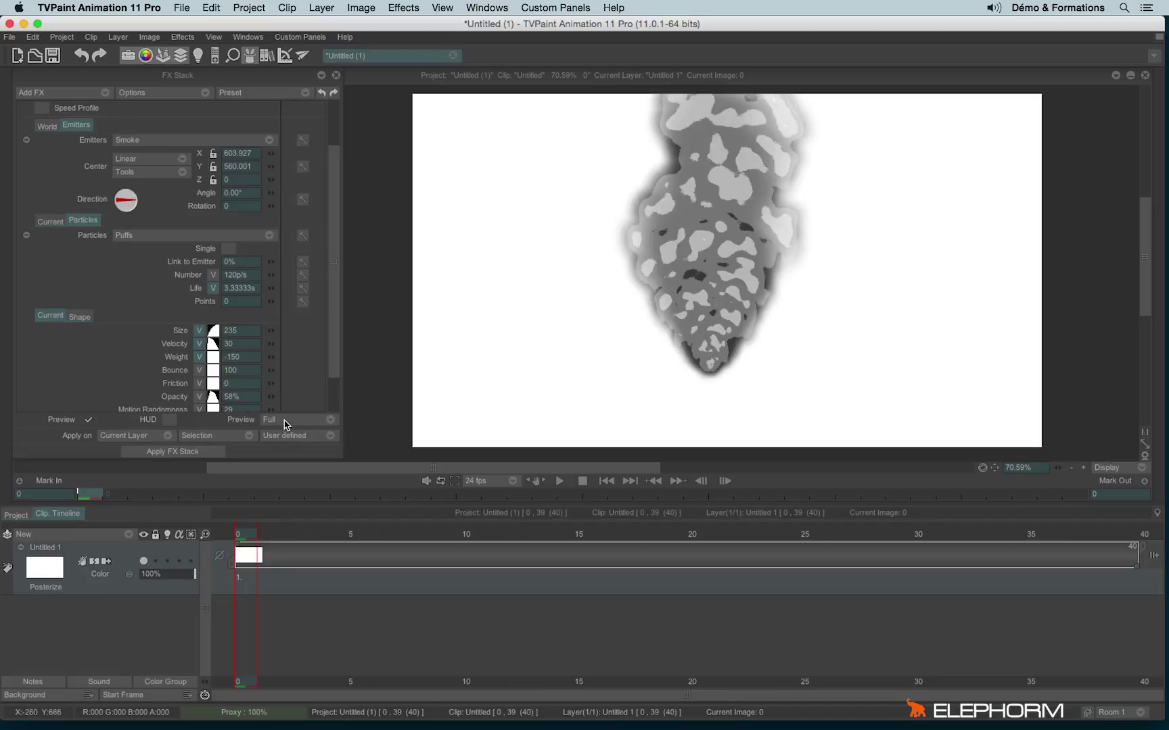
pyautogui.scroll(2, 298, 223)
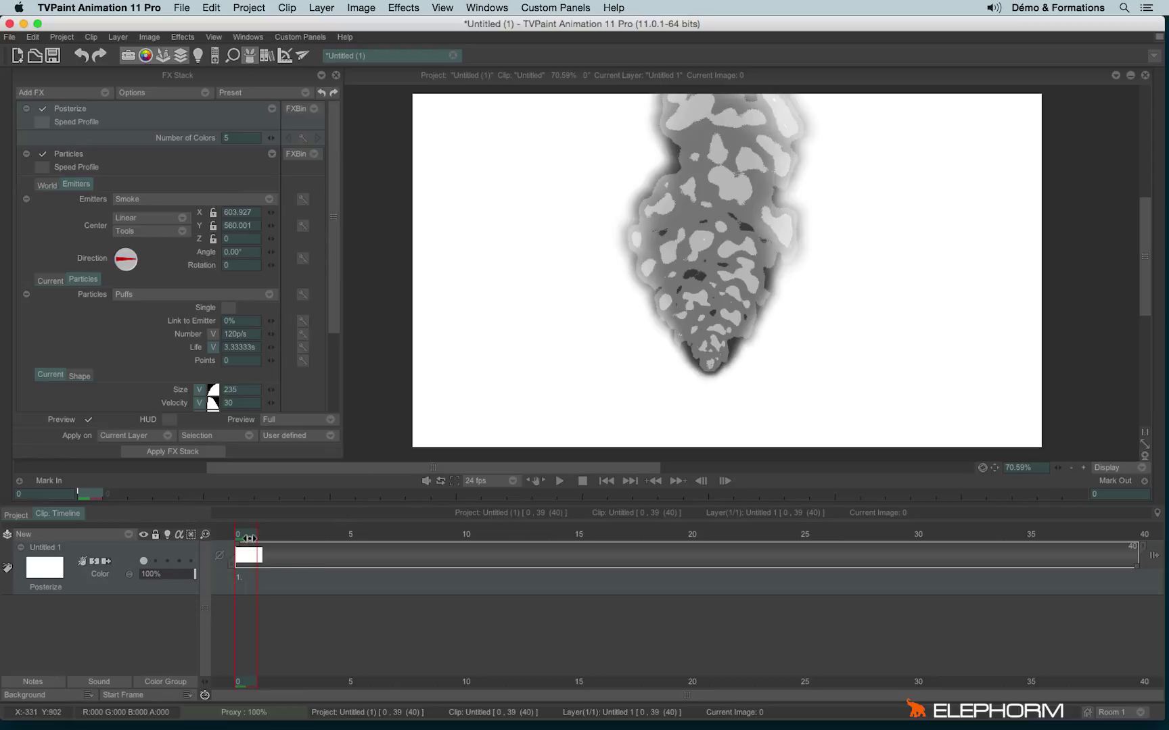
# Preview the smoke, set Apply on to All instances, and apply the FX Stack to all 40 frames
pyautogui.moveTo(250, 535)
pyautogui.mouseDown()
pyautogui.moveTo(588, 568)
pyautogui.moveTo(238, 574)
pyautogui.mouseUp()
pyautogui.click(298, 436)
pyautogui.click(301, 436)
pyautogui.click(240, 437)
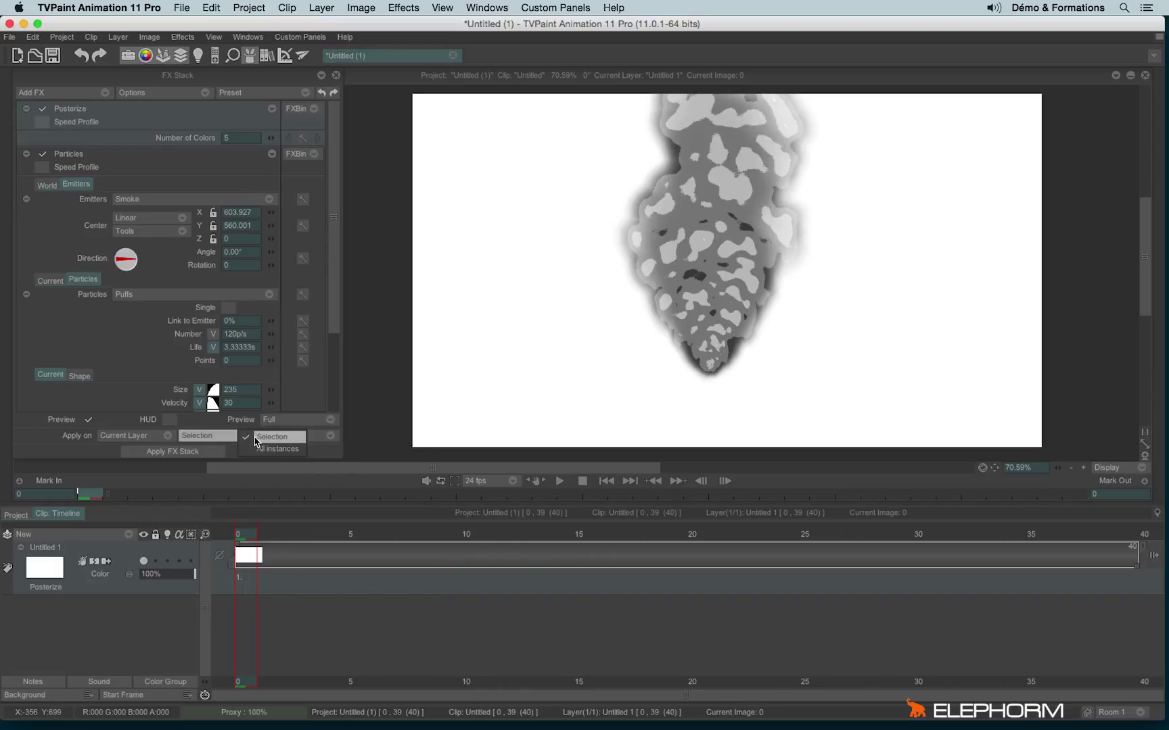
pyautogui.click(278, 449)
pyautogui.click(185, 454)
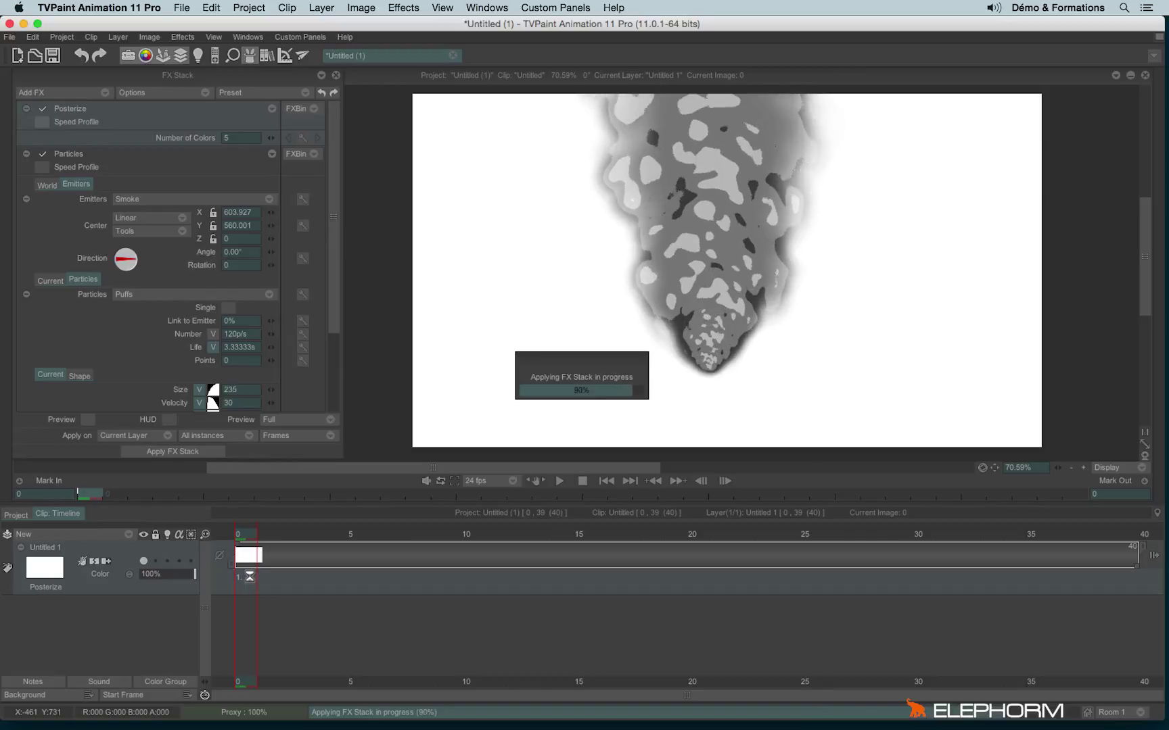
# Create a new animation layer whose image spans the whole clip
pyautogui.click(107, 538)
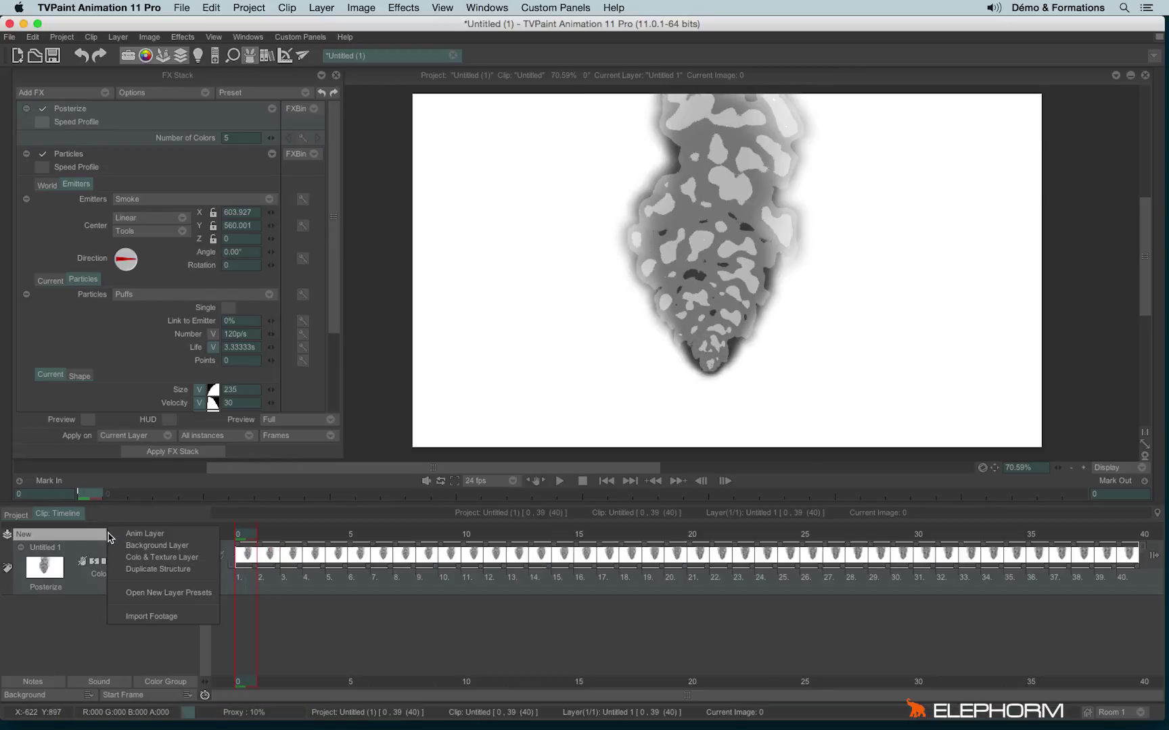
pyautogui.click(183, 536)
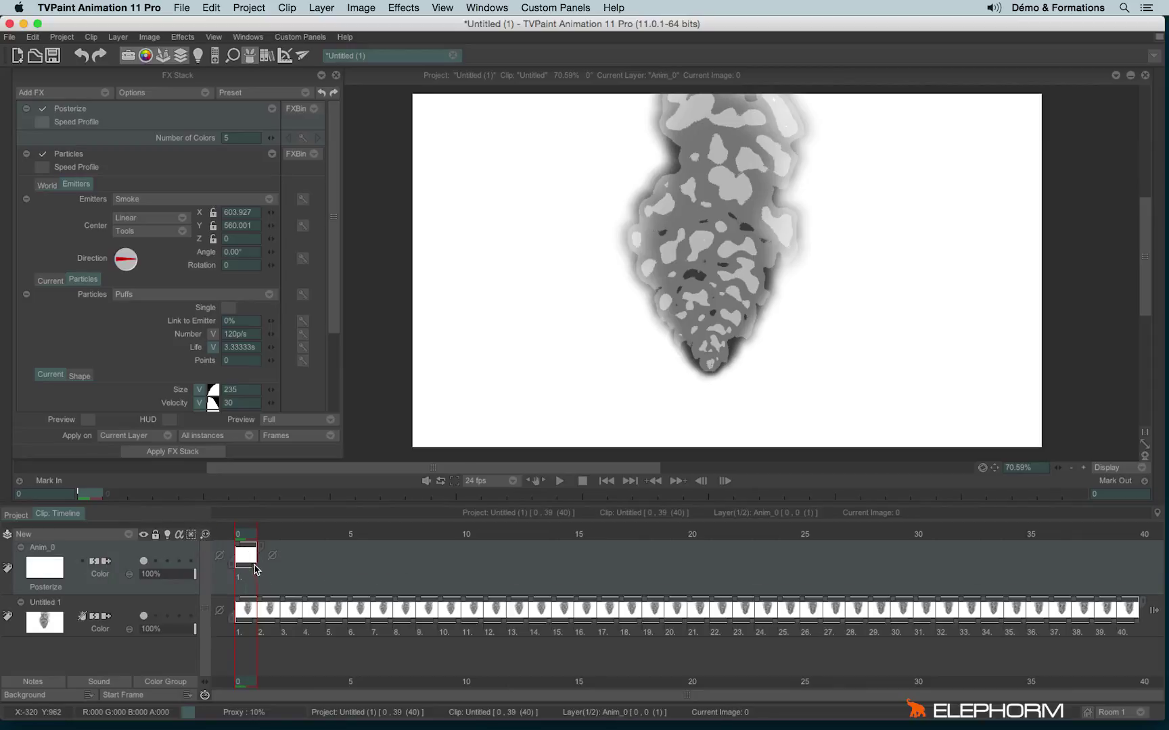
pyautogui.moveTo(256, 569); pyautogui.dragTo(1139, 584)
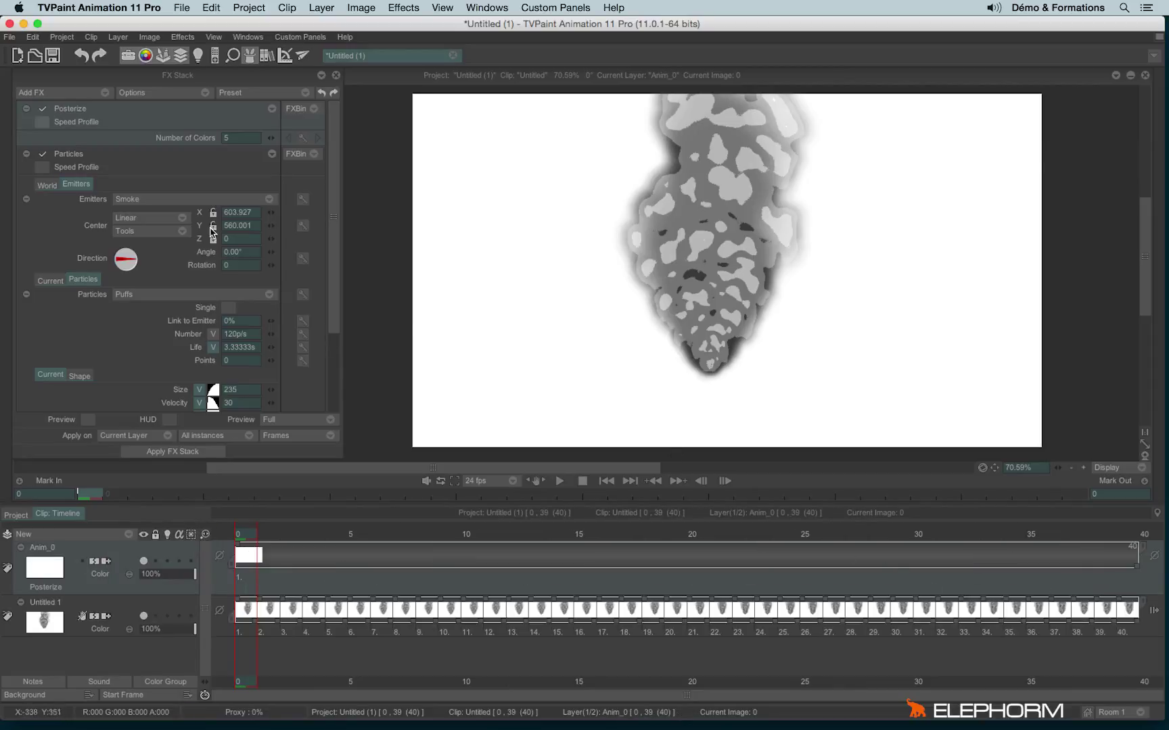
# Add a Stylize > Convolution effect to the top of the FX Stack
pyautogui.click(71, 95)
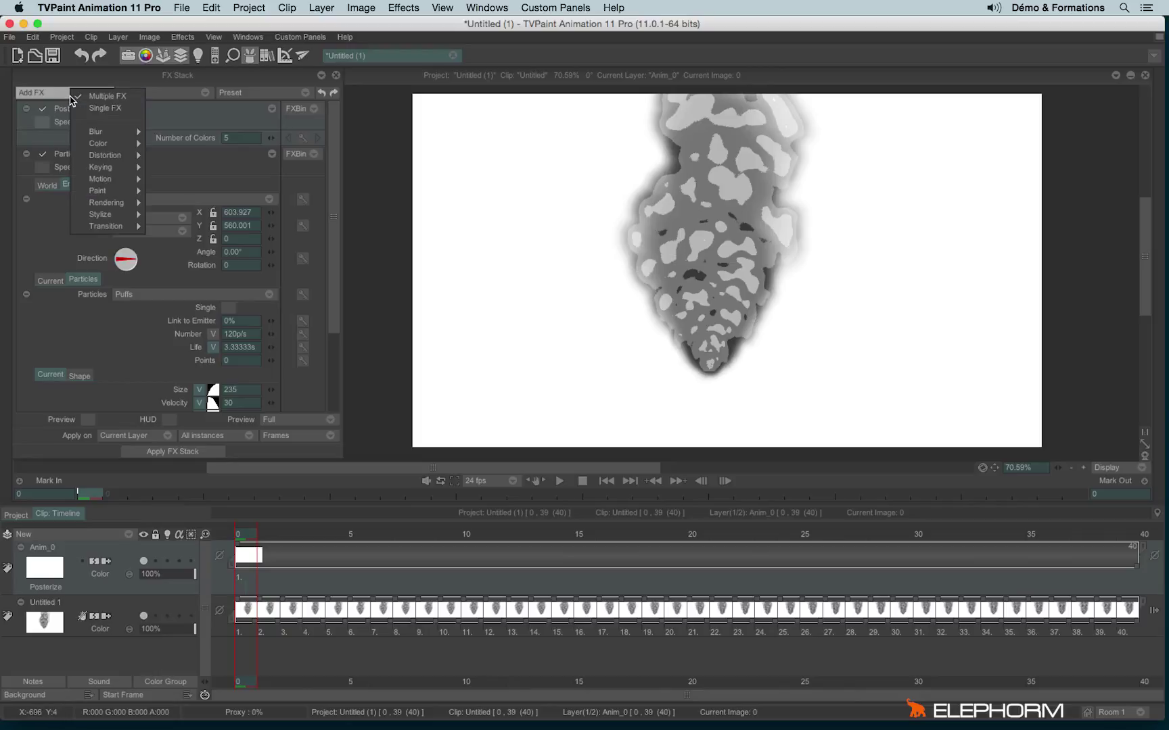
pyautogui.moveTo(112, 215)
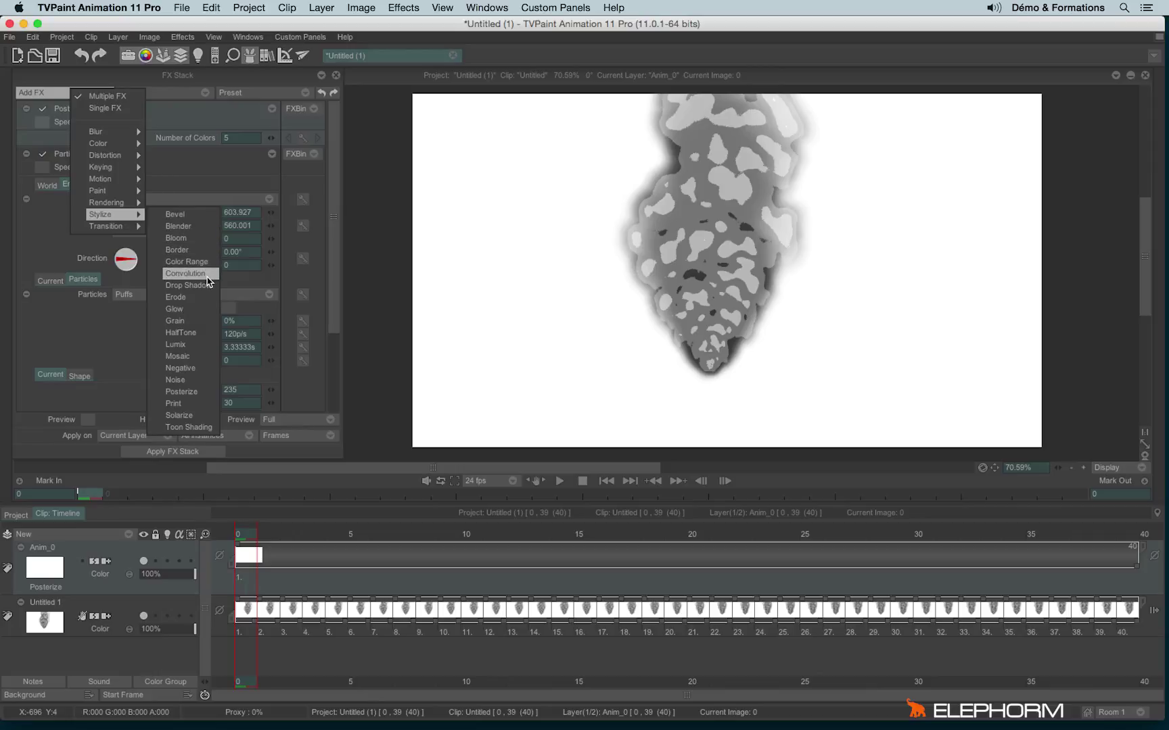
pyautogui.click(186, 273)
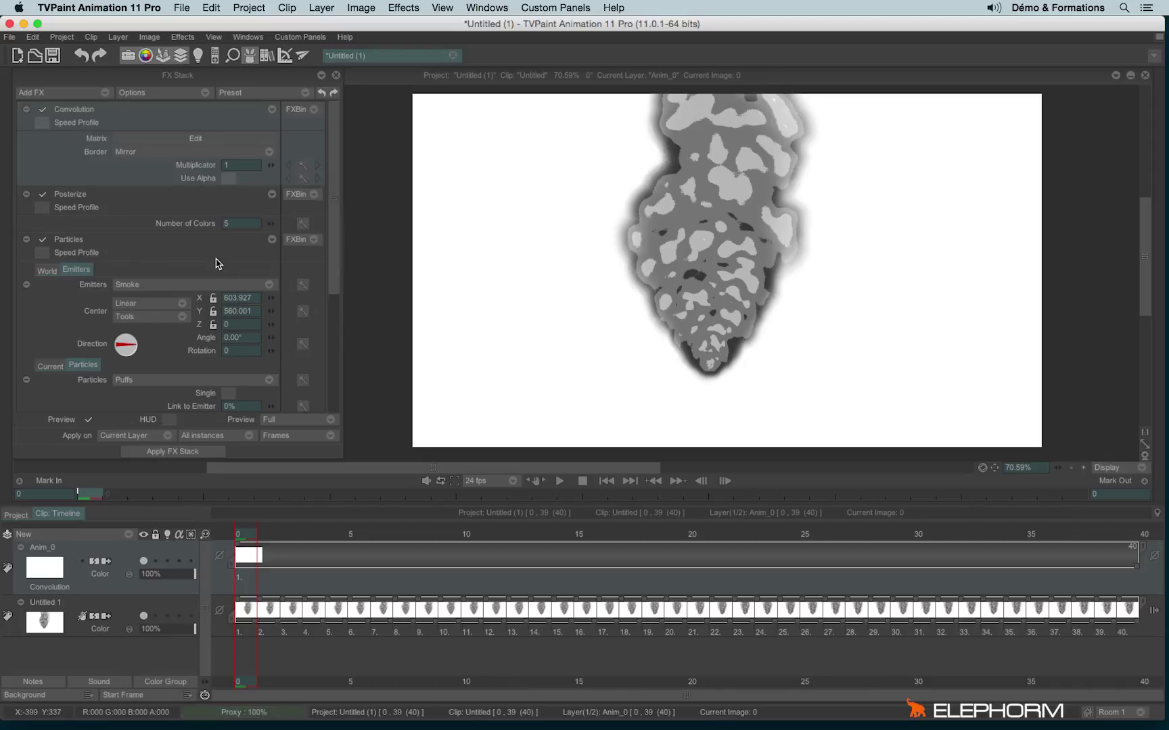
# Edit the Convolution matrix to a -8 centre with 2 in the four neighbouring cells
pyautogui.click(184, 138)
pyautogui.click(449, 262)
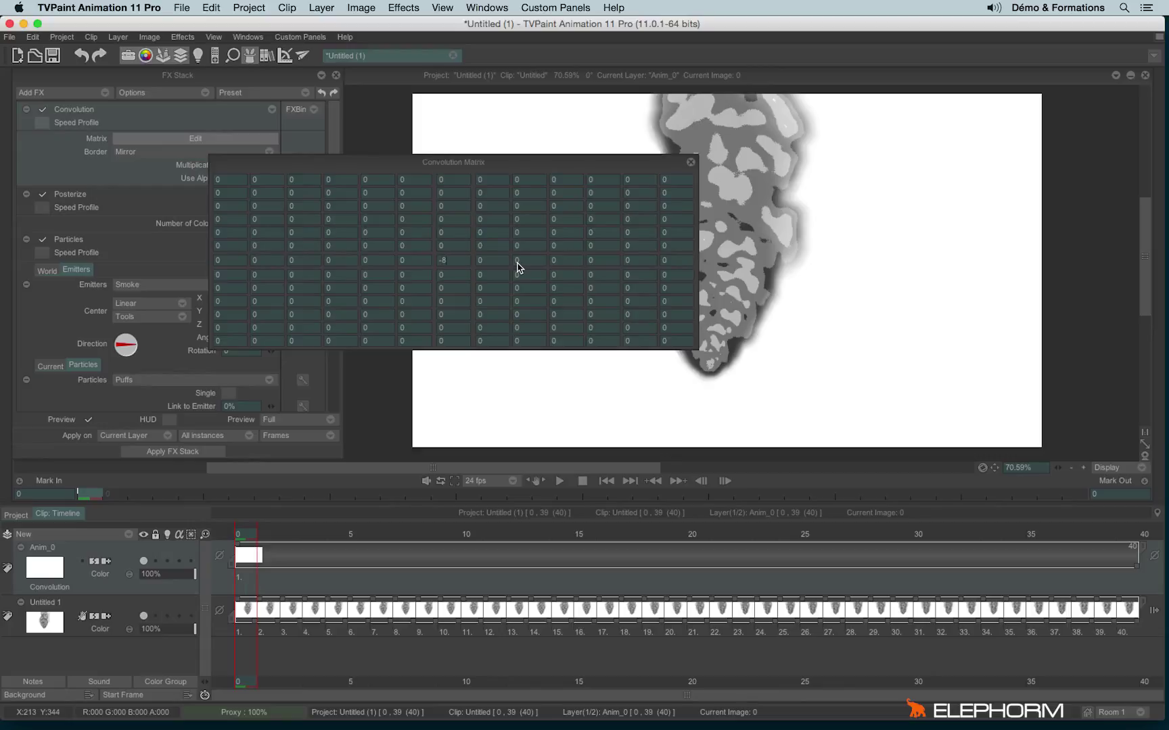
pyautogui.click(445, 246)
pyautogui.write('2')
pyautogui.click(405, 262)
pyautogui.write('2')
pyautogui.click(446, 276)
pyautogui.write('2')
pyautogui.click(482, 262)
pyautogui.write('2')
pyautogui.click(482, 288)
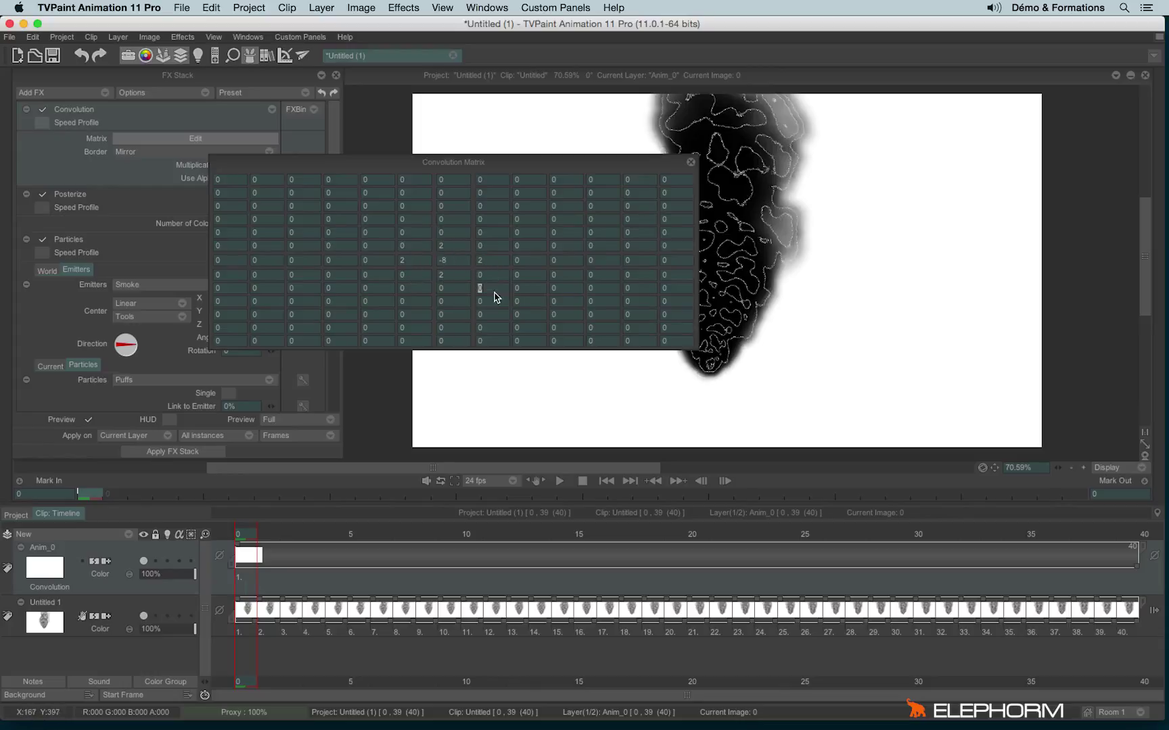
pyautogui.click(689, 163)
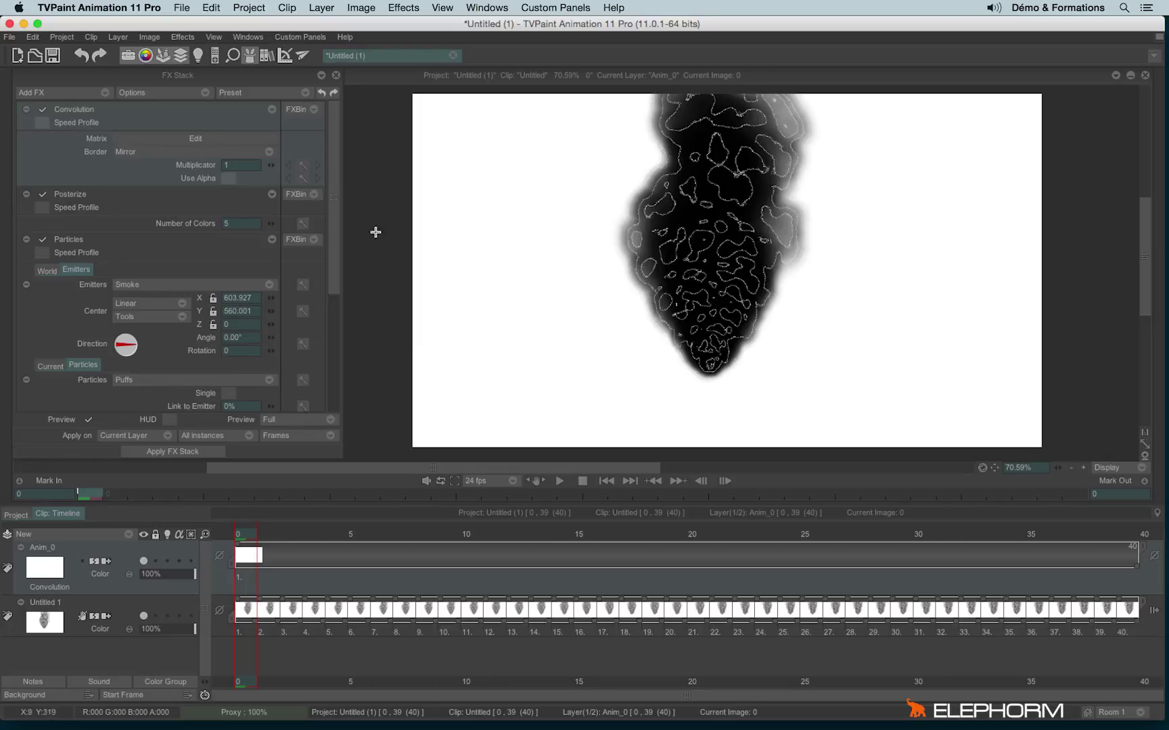
# Add a Scan Cleaner Black and White effect and flip its Transparency profile vertically
pyautogui.click(68, 93)
pyautogui.moveTo(117, 144)
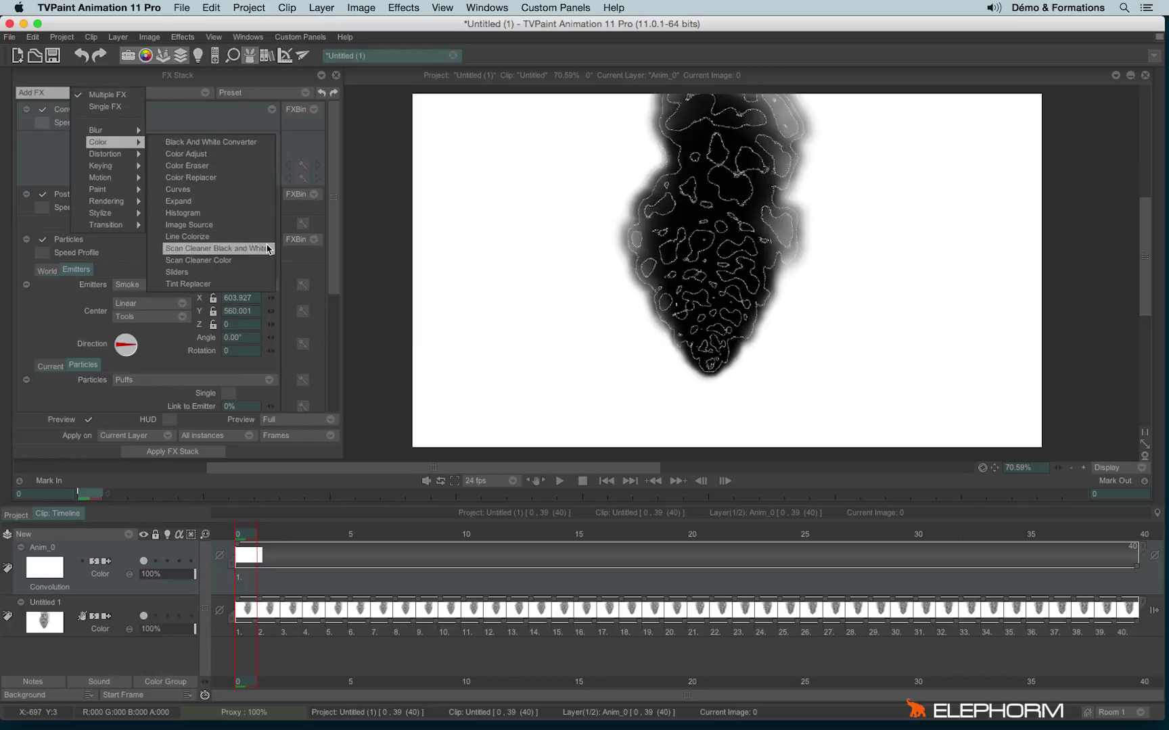
pyautogui.click(263, 253)
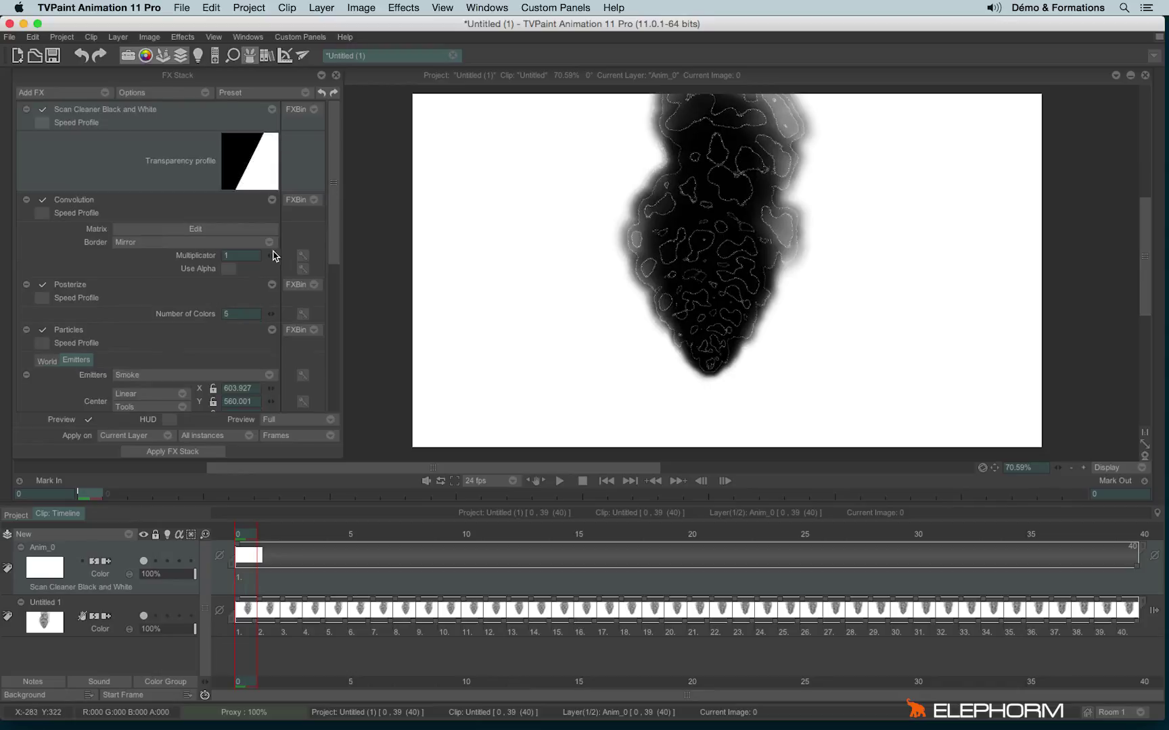
pyautogui.click(247, 166)
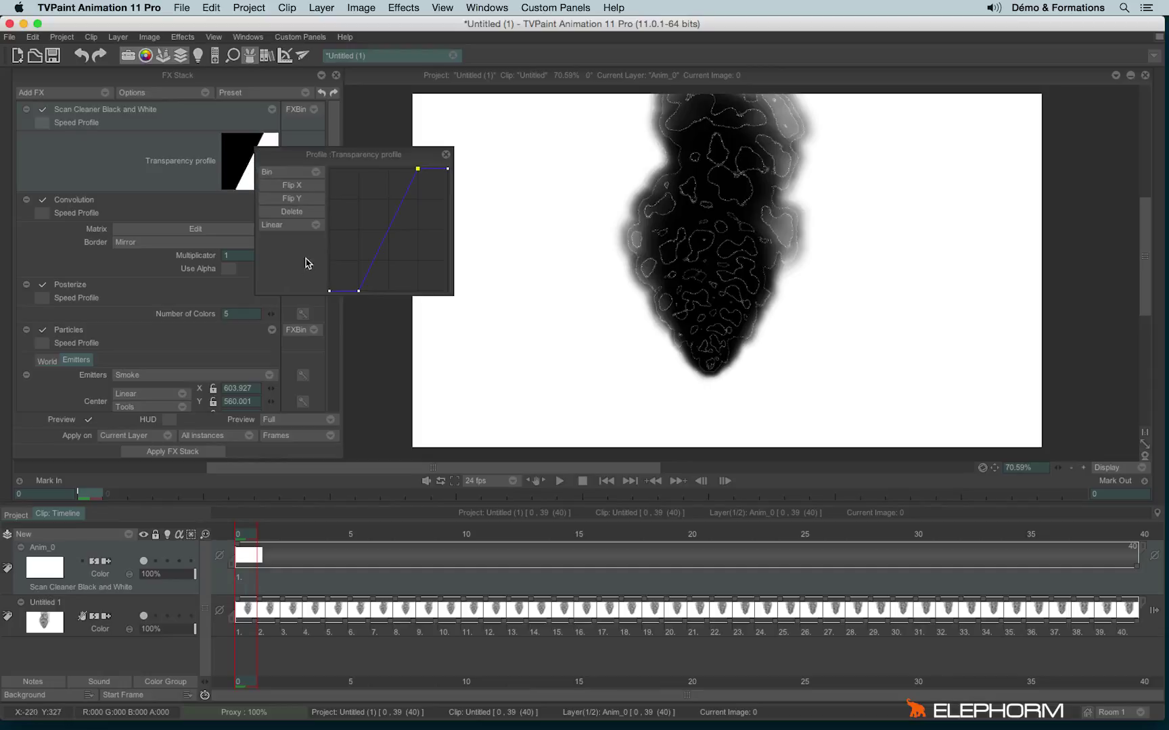
pyautogui.click(292, 199)
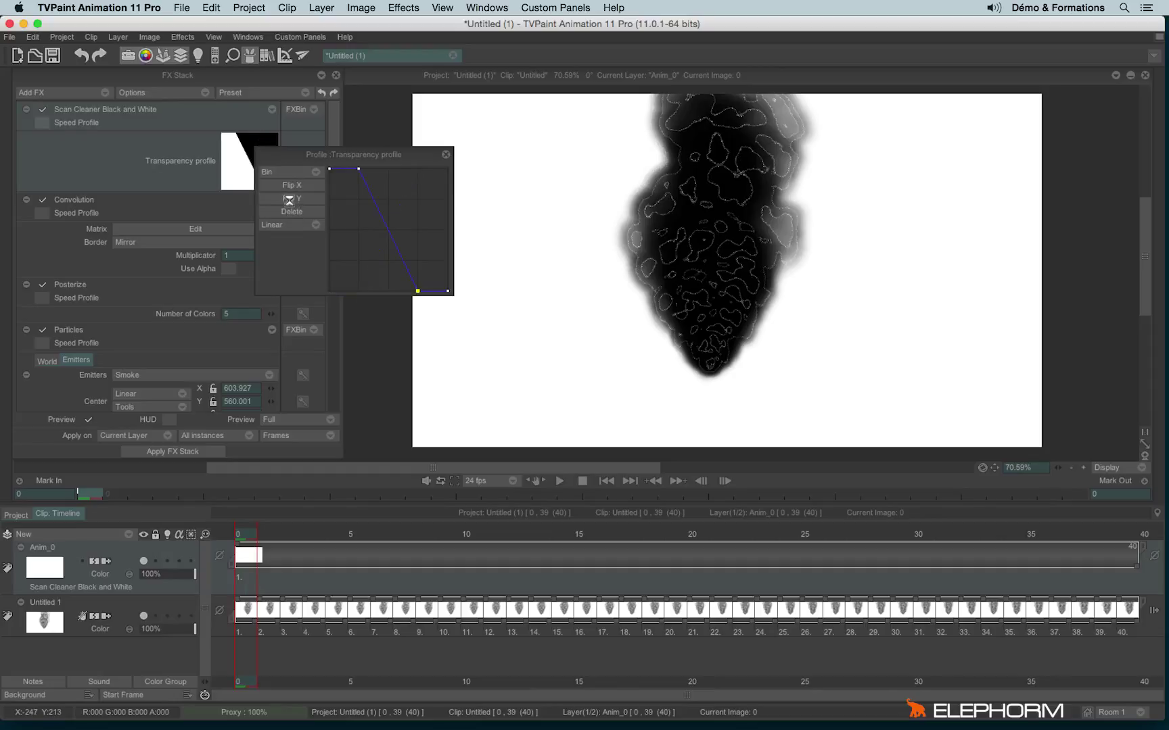
pyautogui.click(445, 155)
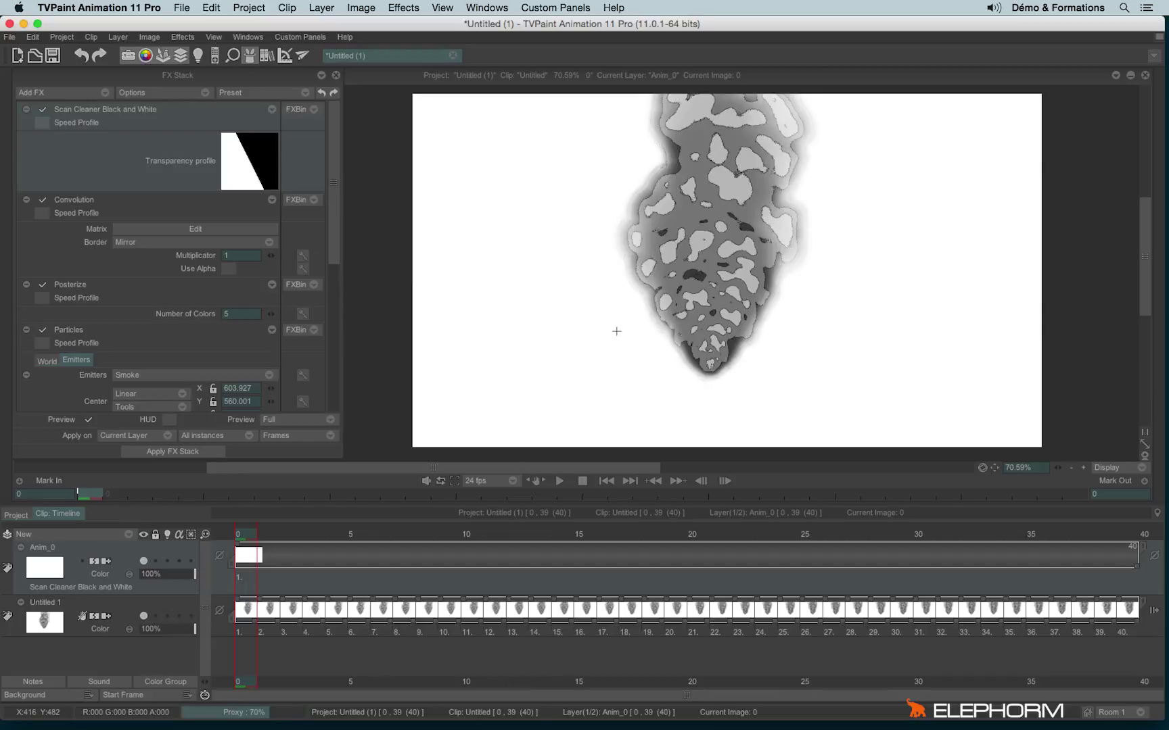
pyautogui.click(71, 93)
# Add a black Border effect with Size reduced to 1.1, then scrub to check the outlines
pyautogui.moveTo(123, 220)
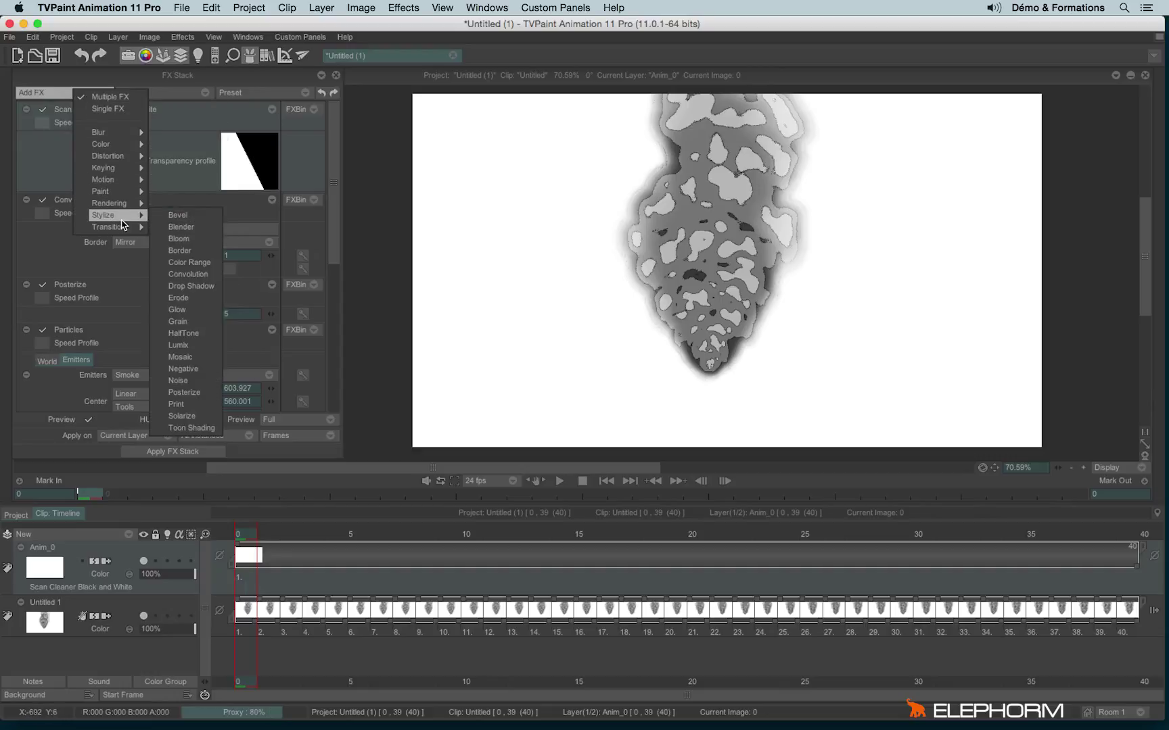
pyautogui.click(199, 251)
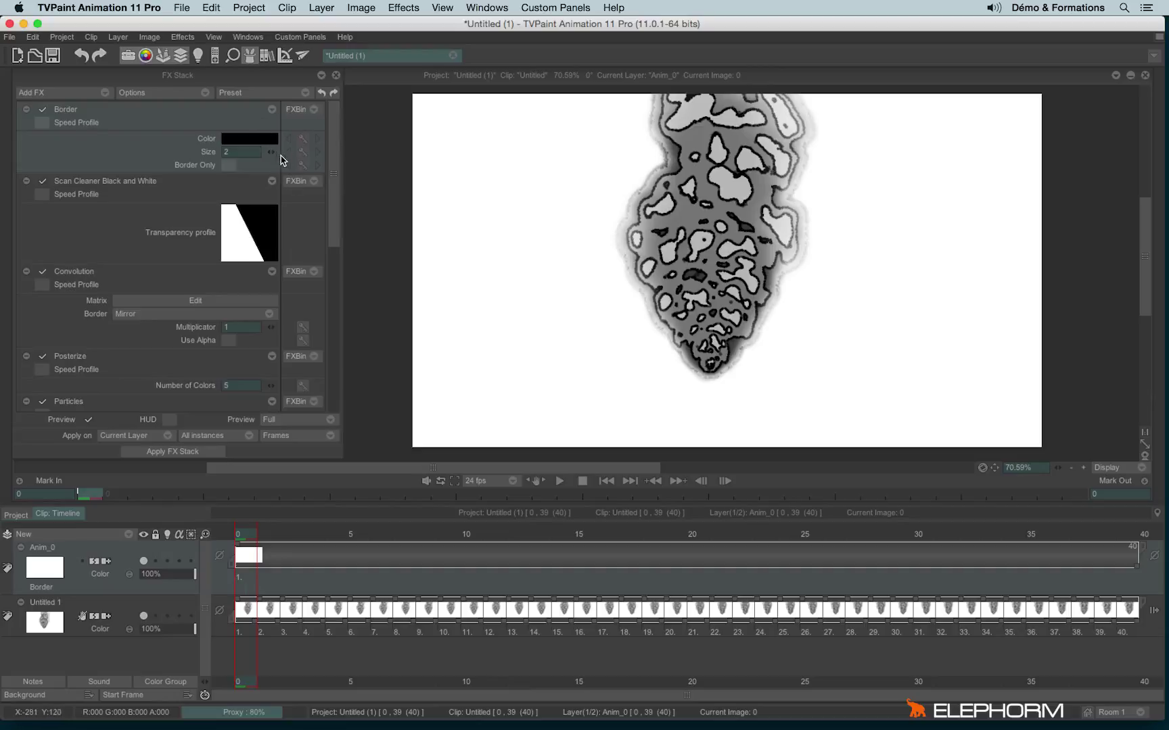
pyautogui.moveTo(265, 158); pyautogui.dragTo(274, 163)
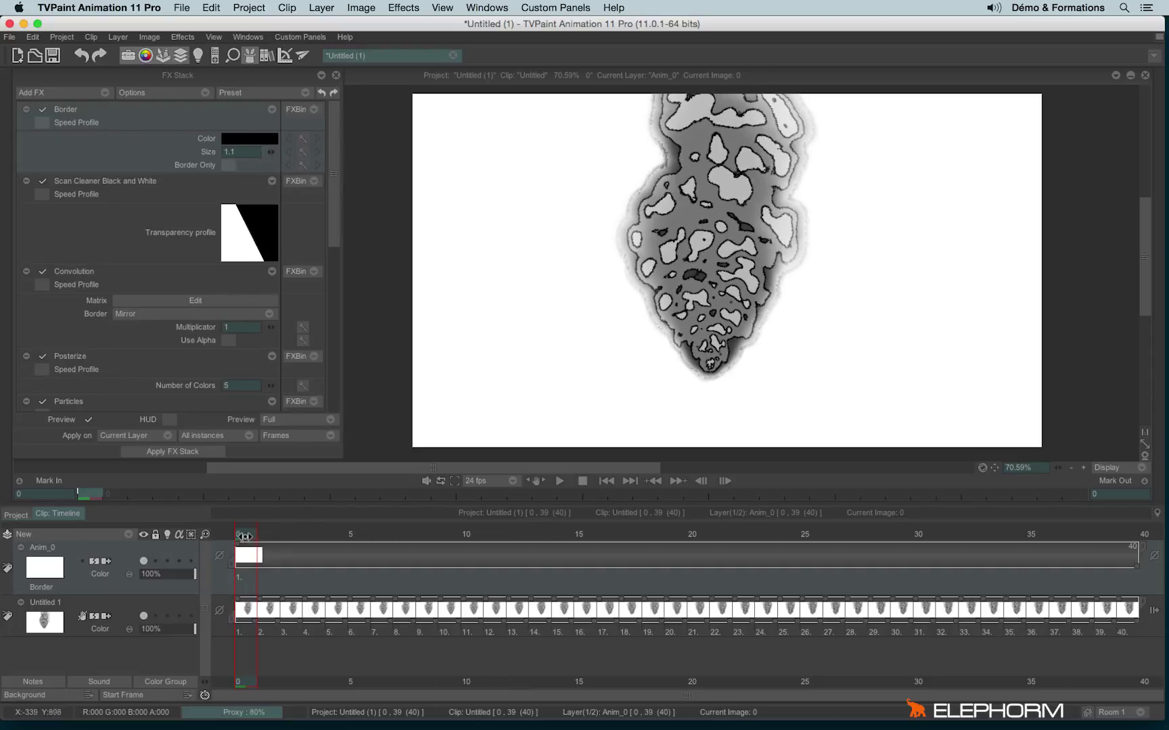
pyautogui.moveTo(245, 536)
pyautogui.mouseDown()
pyautogui.moveTo(532, 541)
pyautogui.moveTo(252, 534)
pyautogui.mouseUp()
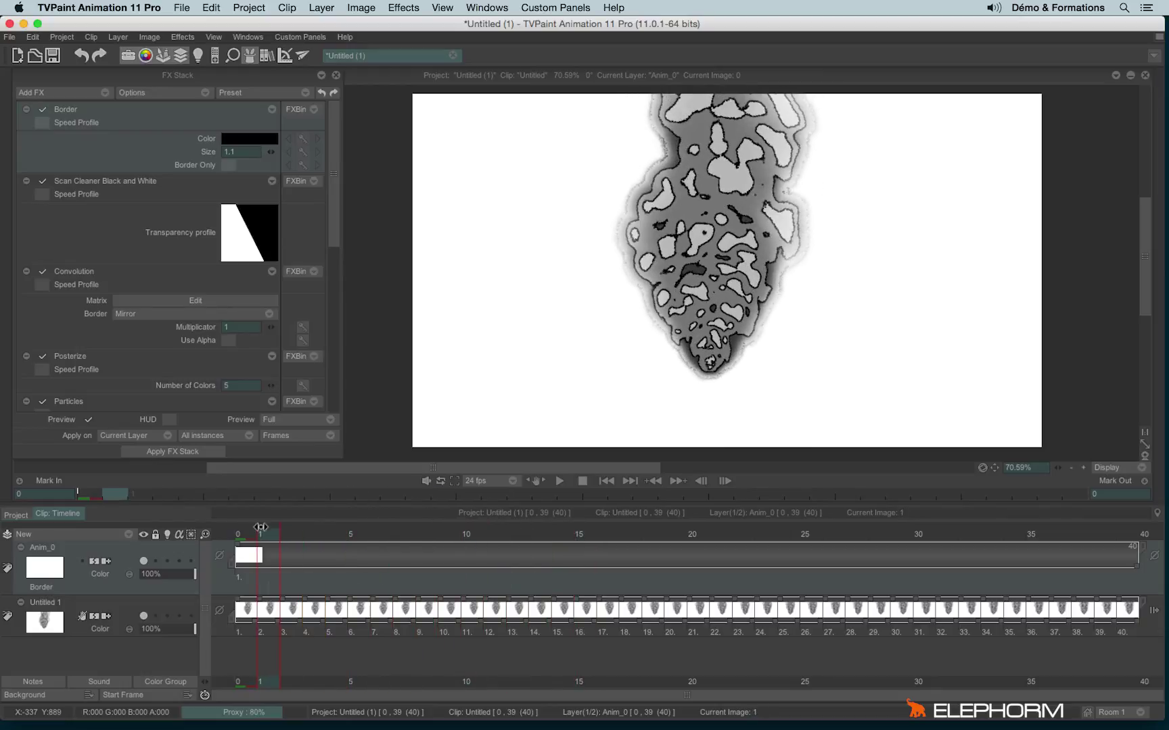
# Apply the Convolution, Scan Cleaner and Border stack across all 40 frames
pyautogui.click(188, 454)
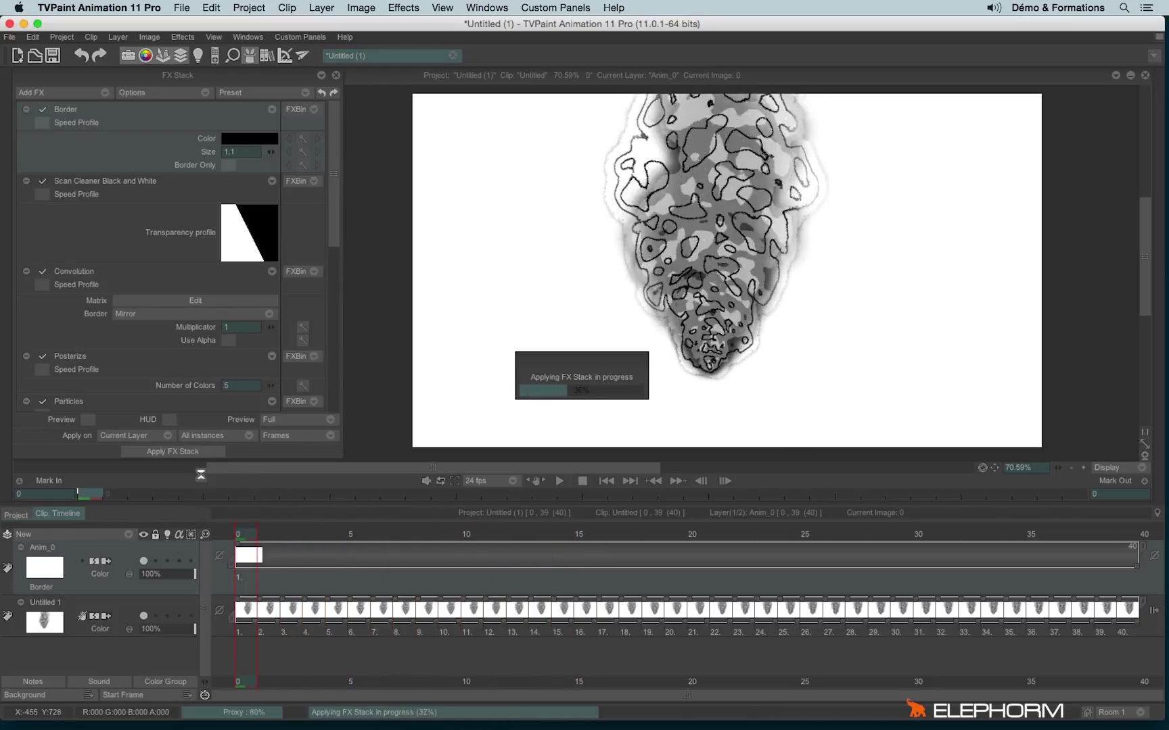